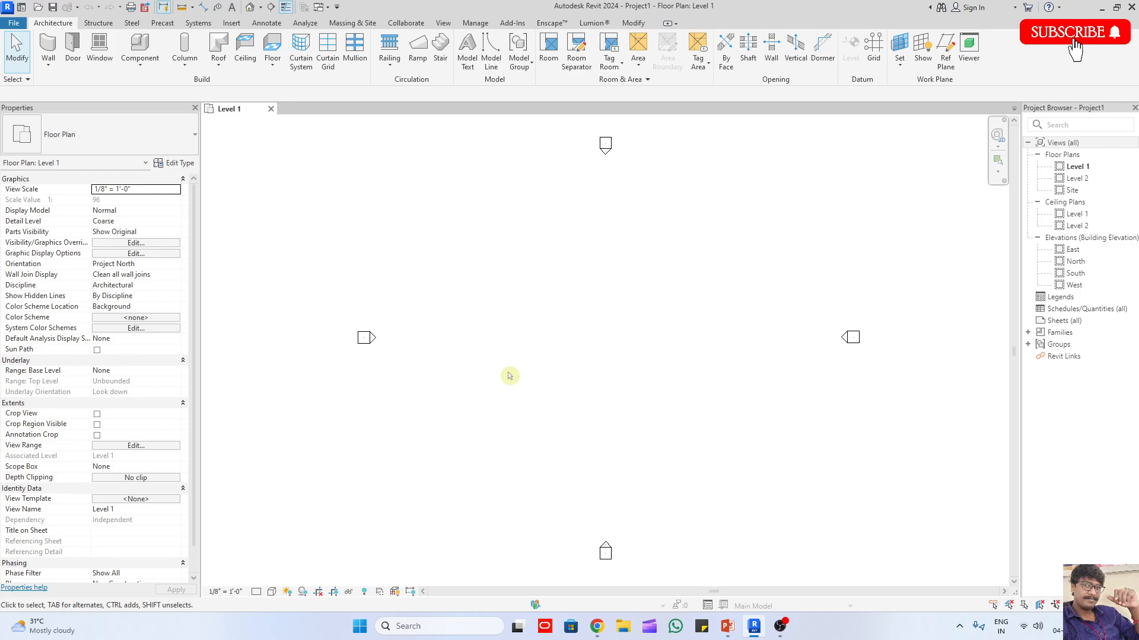
{"action": "key", "text": "ctrl+s"}
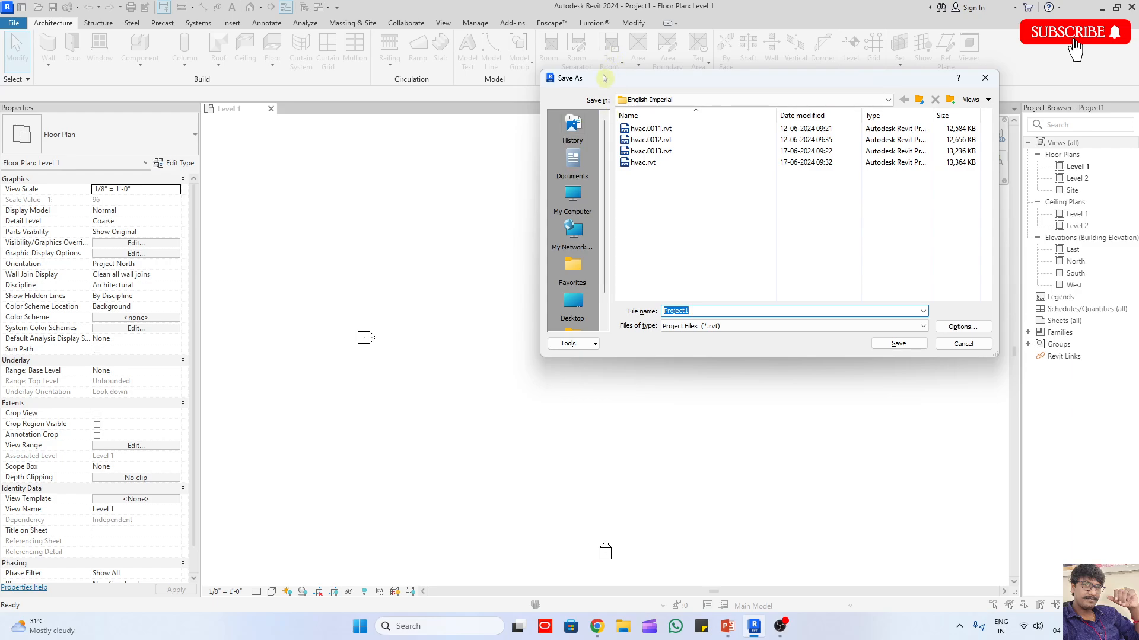
{"action": "left_click_drag", "start_coordinate": [604, 82], "coordinate": [577, 84]}
{"action": "left_click", "coordinate": [547, 198]}
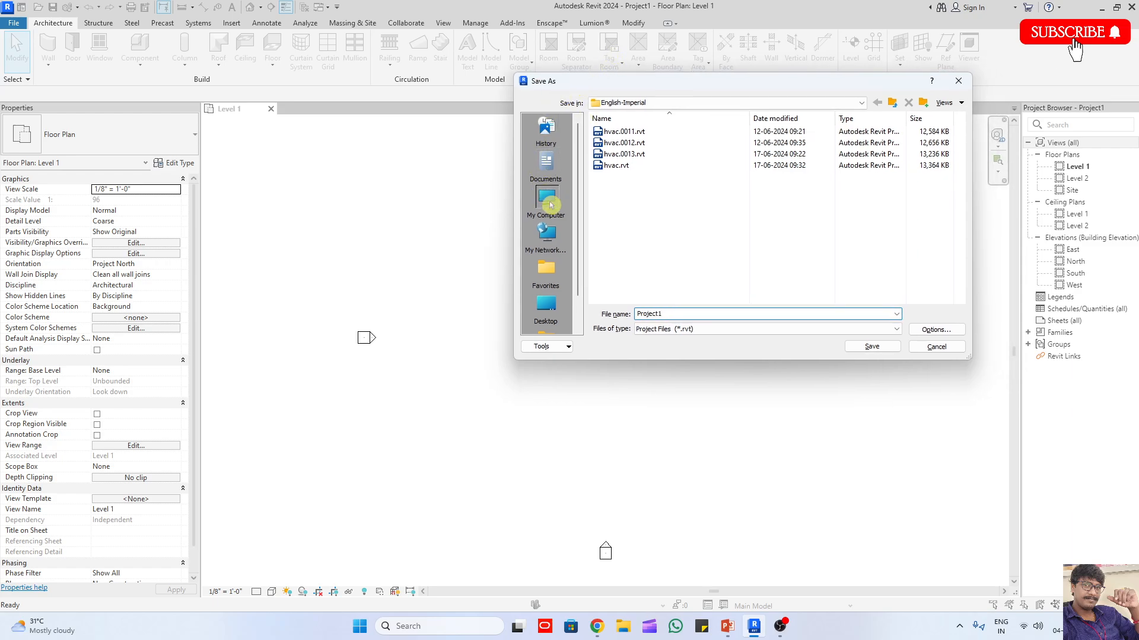
{"action": "double_click", "coordinate": [663, 316]}
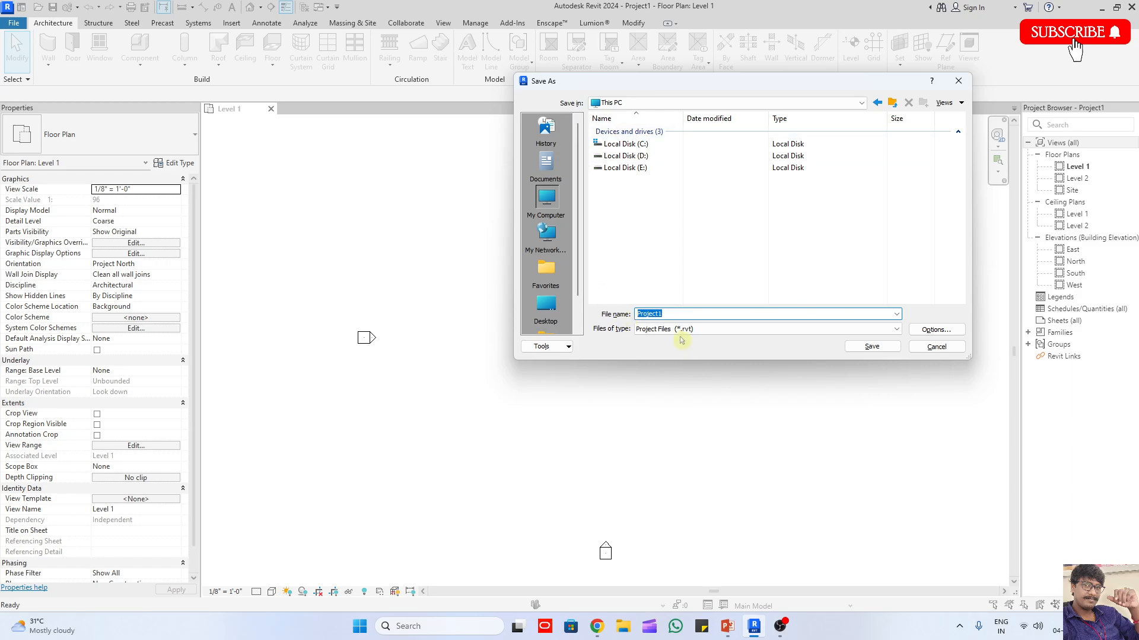
{"action": "key", "text": "Escape"}
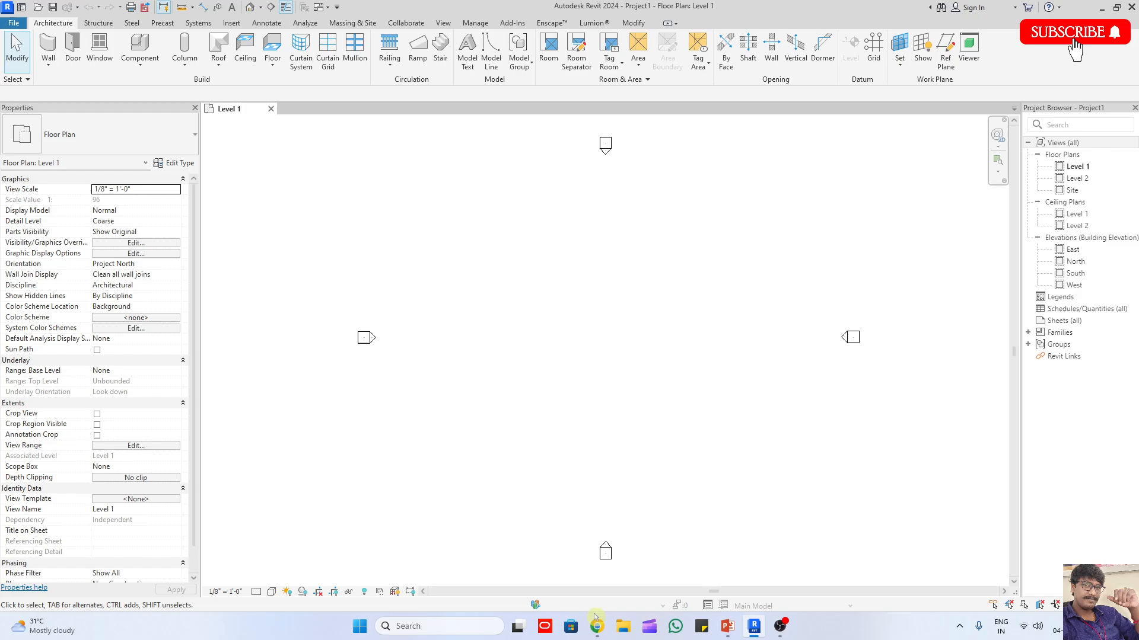
Step: Switch to File Explorer and look through the drives, including the cad blocks and 2024 folders on Local Disk (D:)
{"action": "left_click", "coordinate": [623, 626]}
{"action": "left_click", "coordinate": [53, 396]}
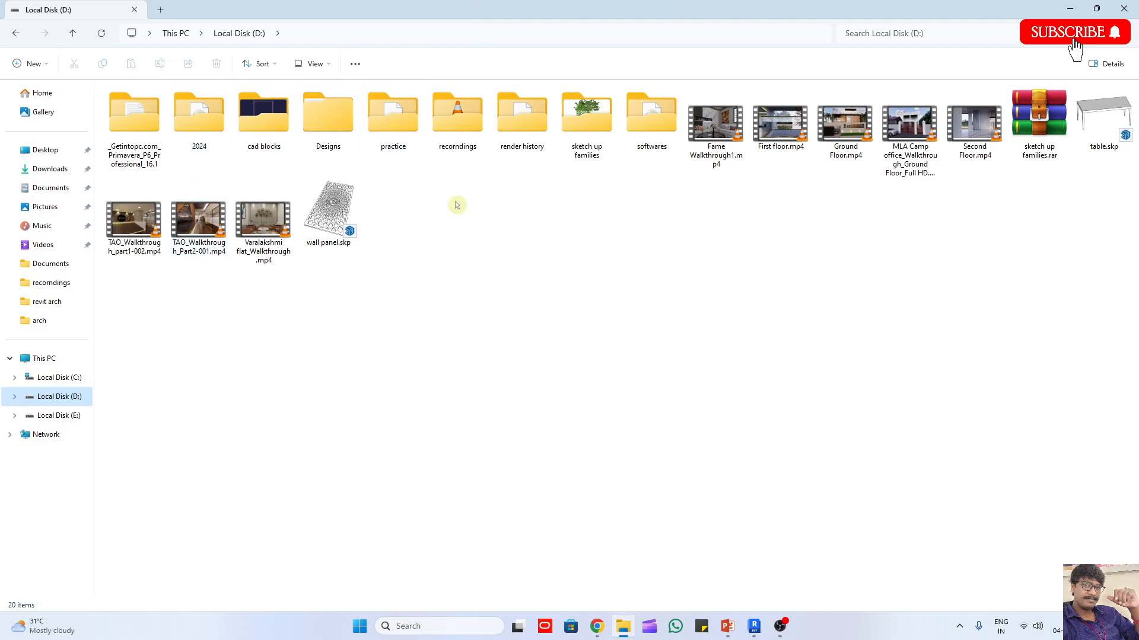
{"action": "key", "text": "BackSpace"}
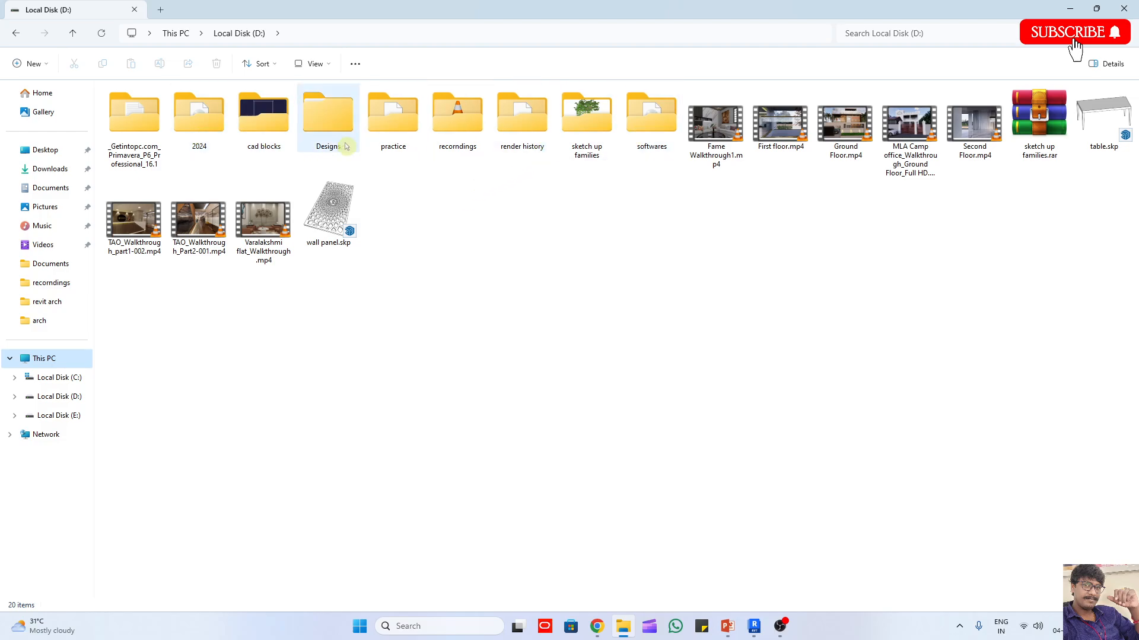
{"action": "left_click", "coordinate": [264, 114]}
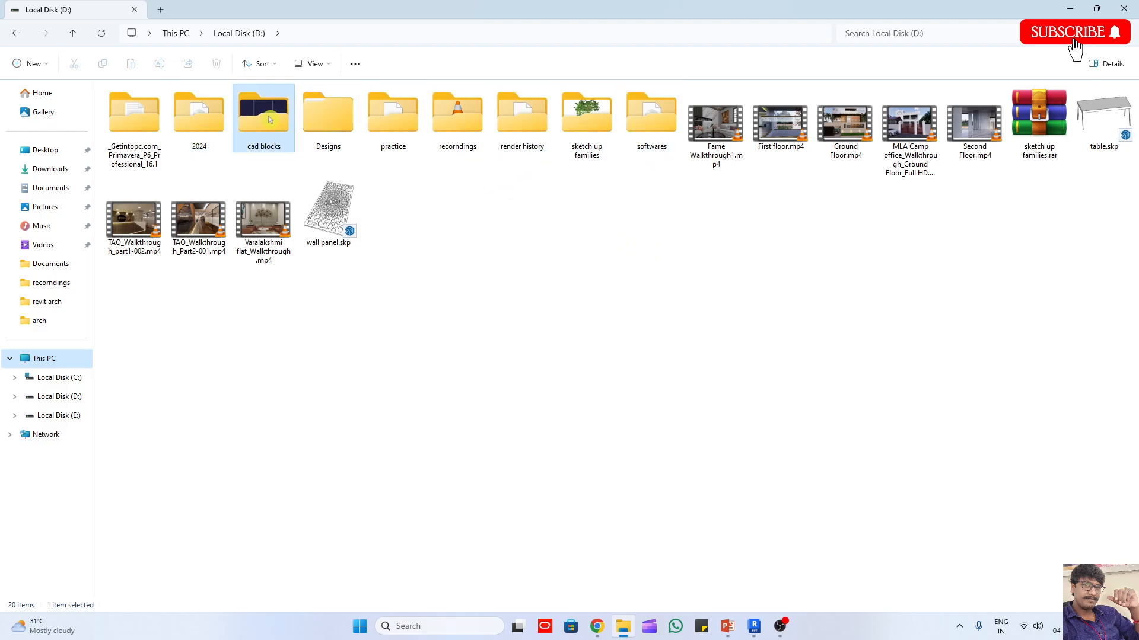
{"action": "double_click", "coordinate": [266, 116]}
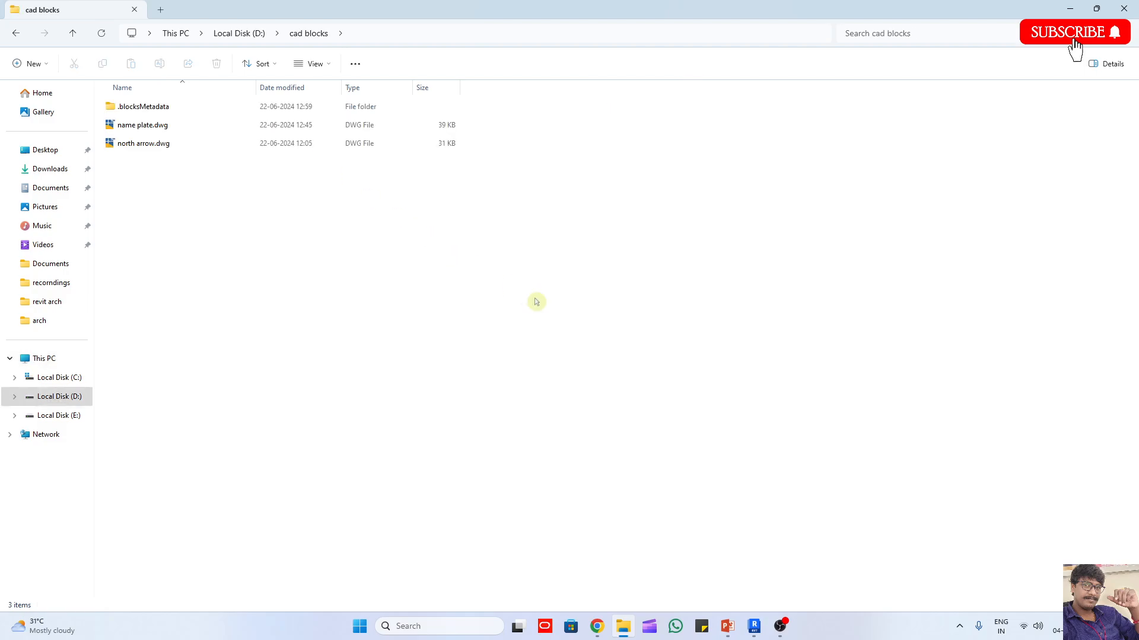
{"action": "key", "text": "alt+Left"}
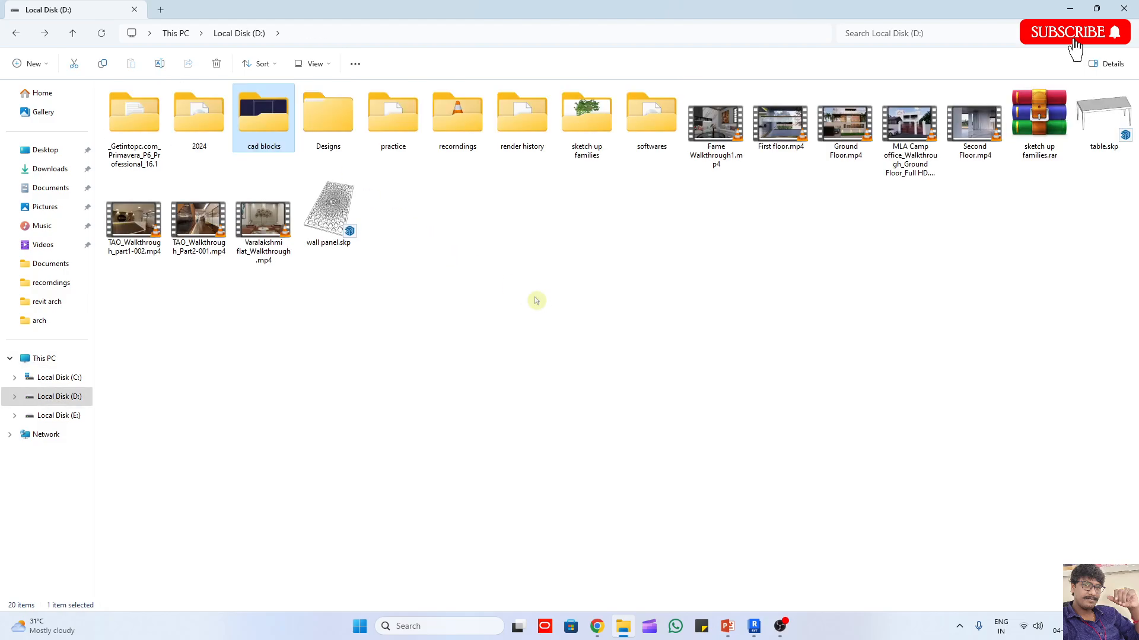
{"action": "double_click", "coordinate": [217, 135]}
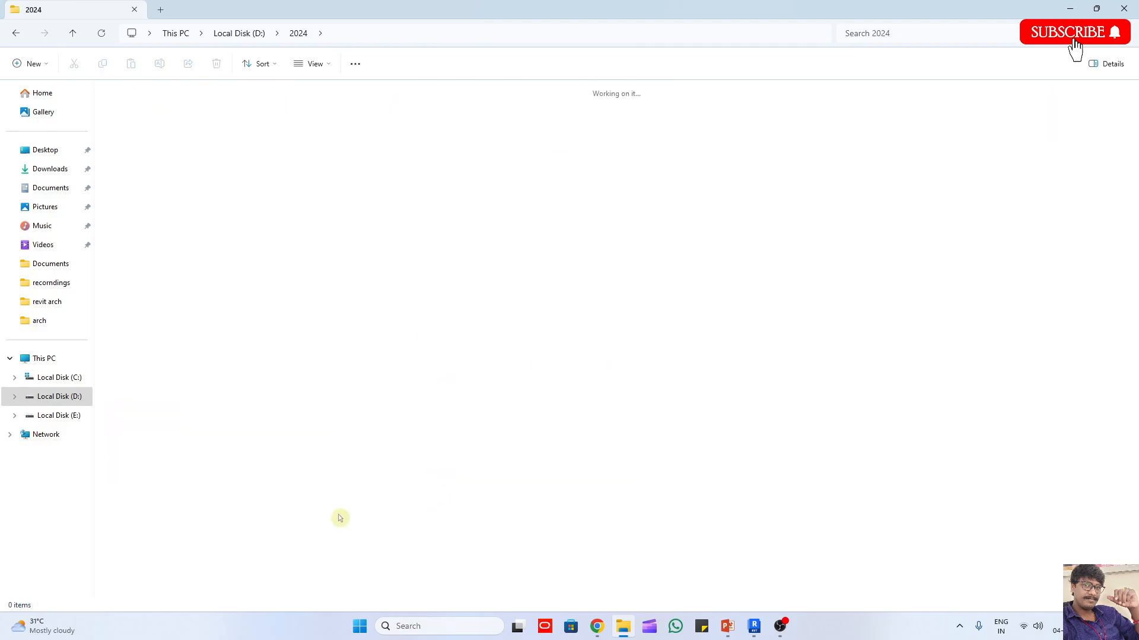
{"action": "key", "text": "alt+Left"}
{"action": "key", "text": "alt+Left"}
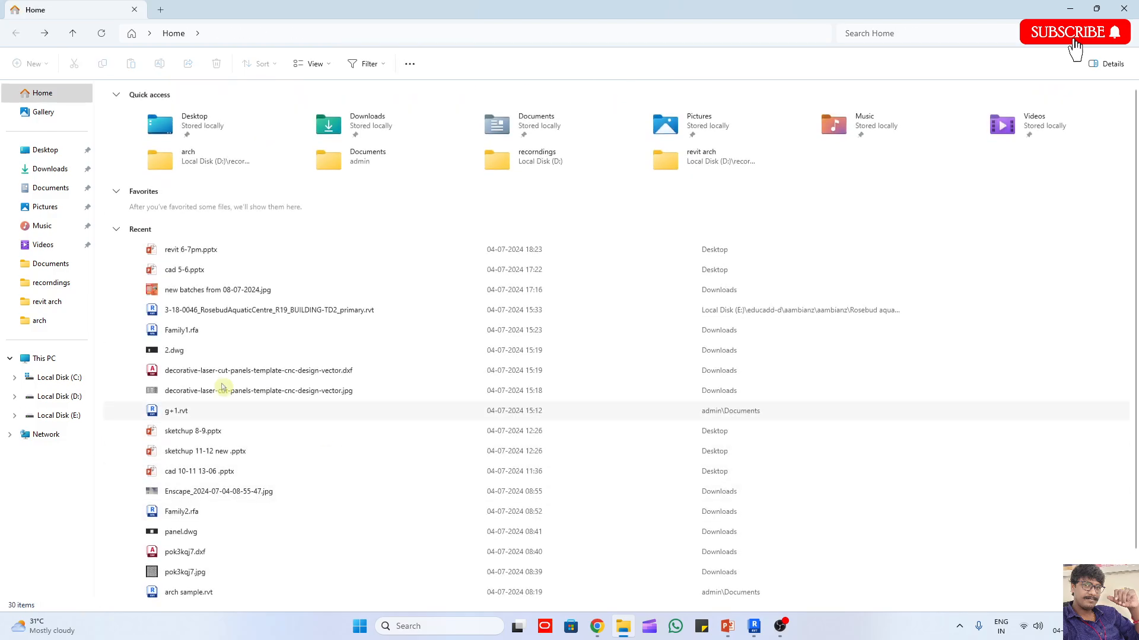
{"action": "left_click", "coordinate": [58, 417]}
{"action": "left_click", "coordinate": [1124, 8]}
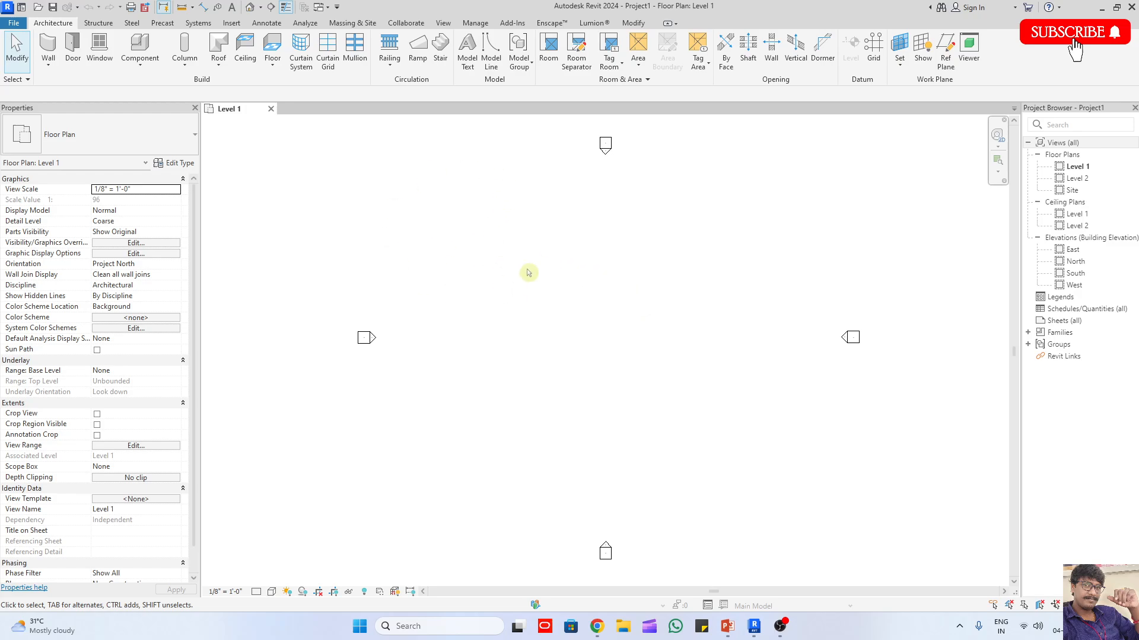
Step: Start saving the project and choose the practice folder on Local Disk (D:) as the save location
{"action": "left_click", "coordinate": [496, 215]}
{"action": "key", "text": "ctrl+s"}
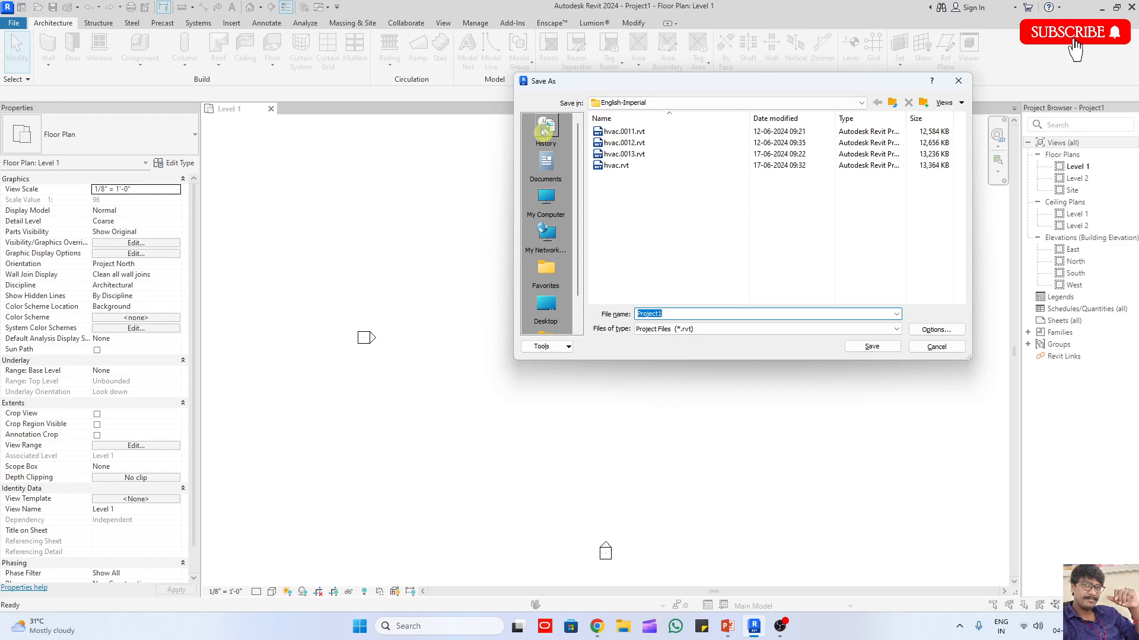
{"action": "left_click_drag", "start_coordinate": [525, 79], "coordinate": [465, 119]}
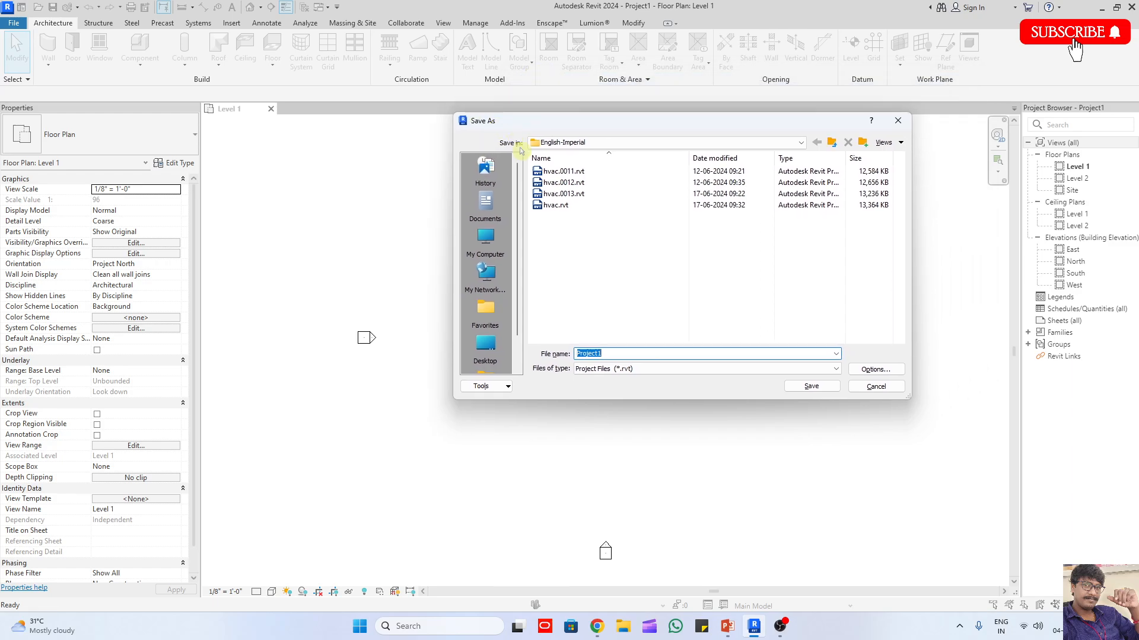
{"action": "left_click", "coordinate": [485, 240]}
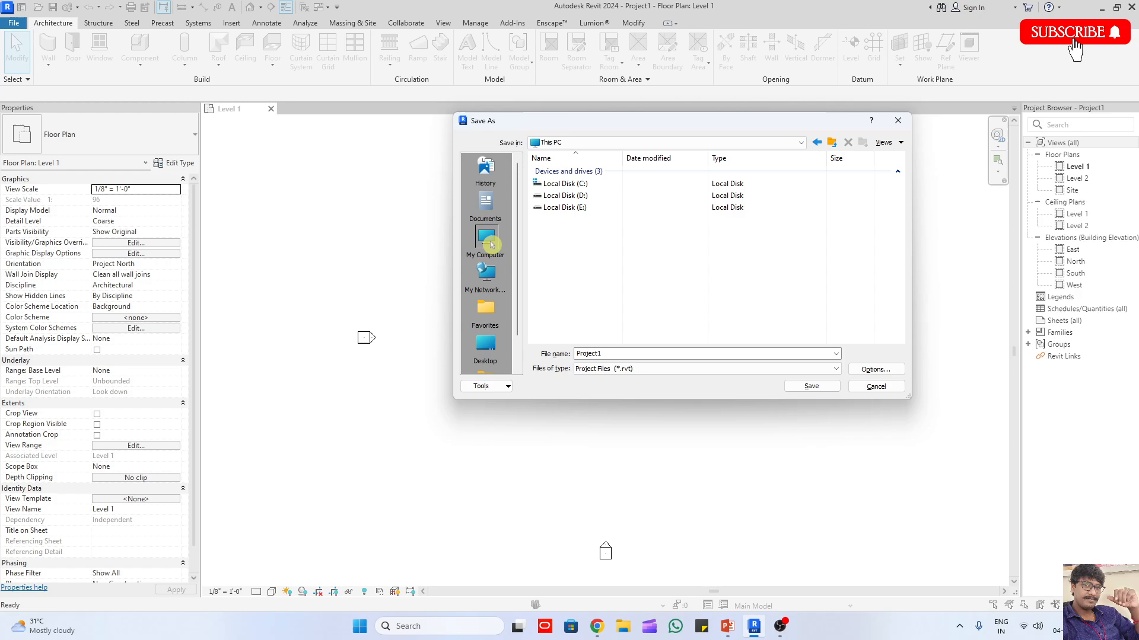
{"action": "left_click", "coordinate": [565, 197]}
{"action": "double_click", "coordinate": [566, 199]}
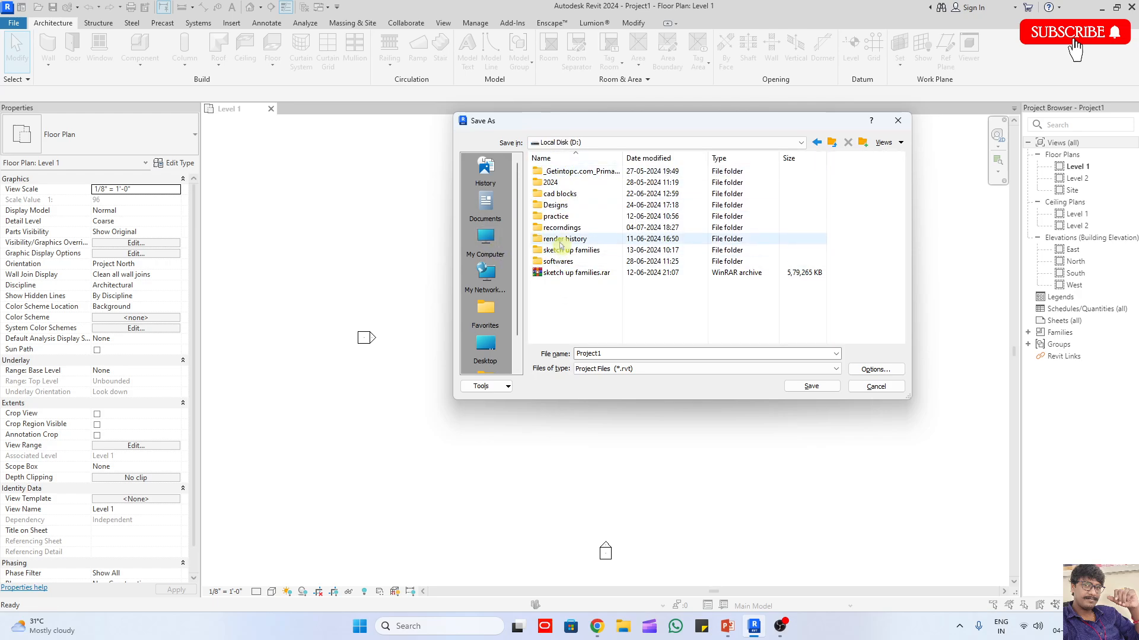
{"action": "double_click", "coordinate": [560, 218]}
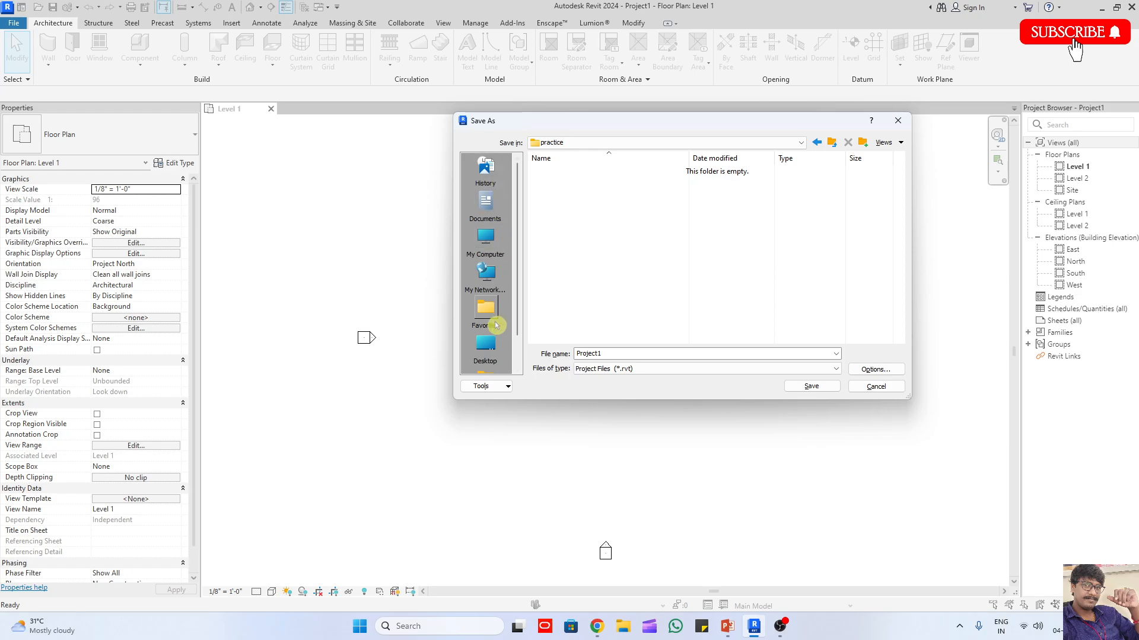
Step: Add the practice folder to the save dialog's Places and return to it from another location through that shortcut
{"action": "left_click", "coordinate": [488, 386]}
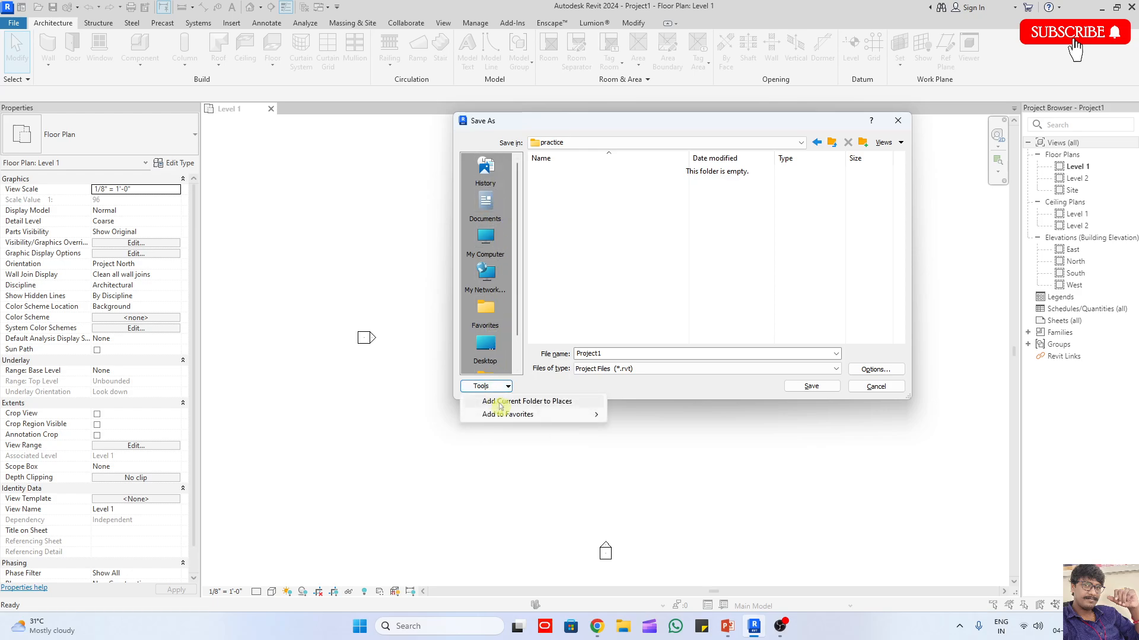
{"action": "left_click", "coordinate": [564, 401]}
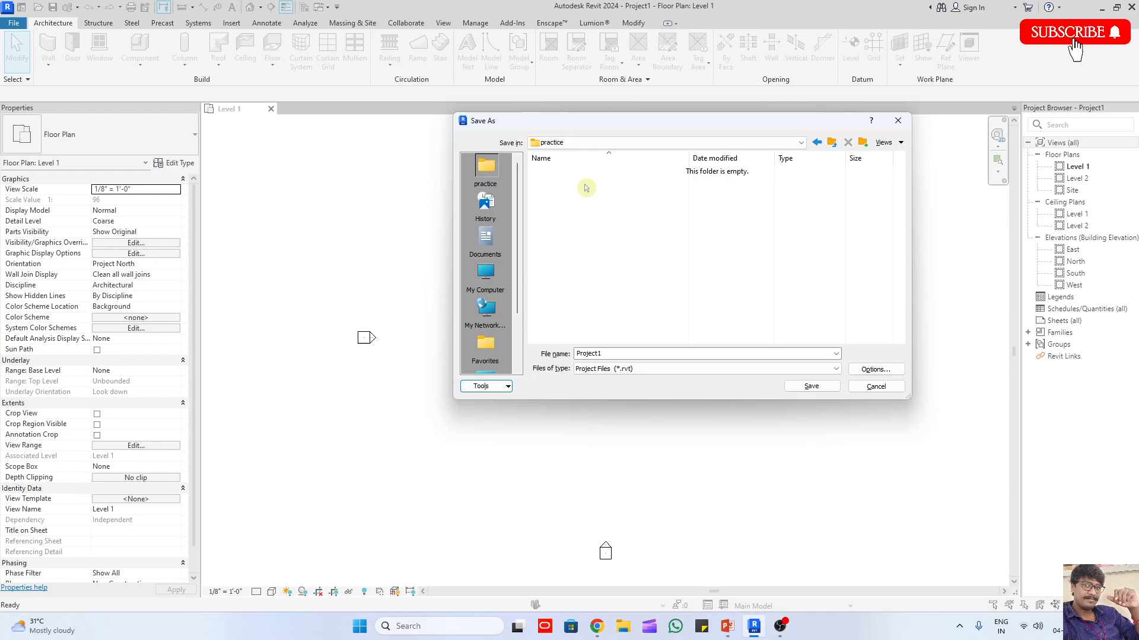
{"action": "left_click", "coordinate": [486, 238]}
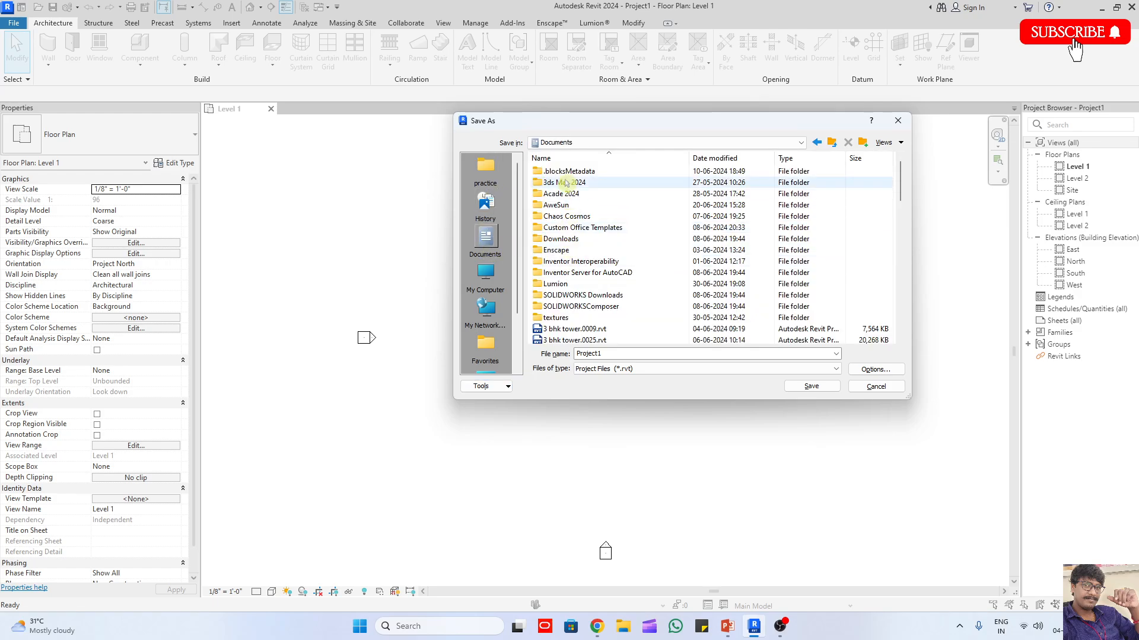
{"action": "left_click", "coordinate": [484, 272]}
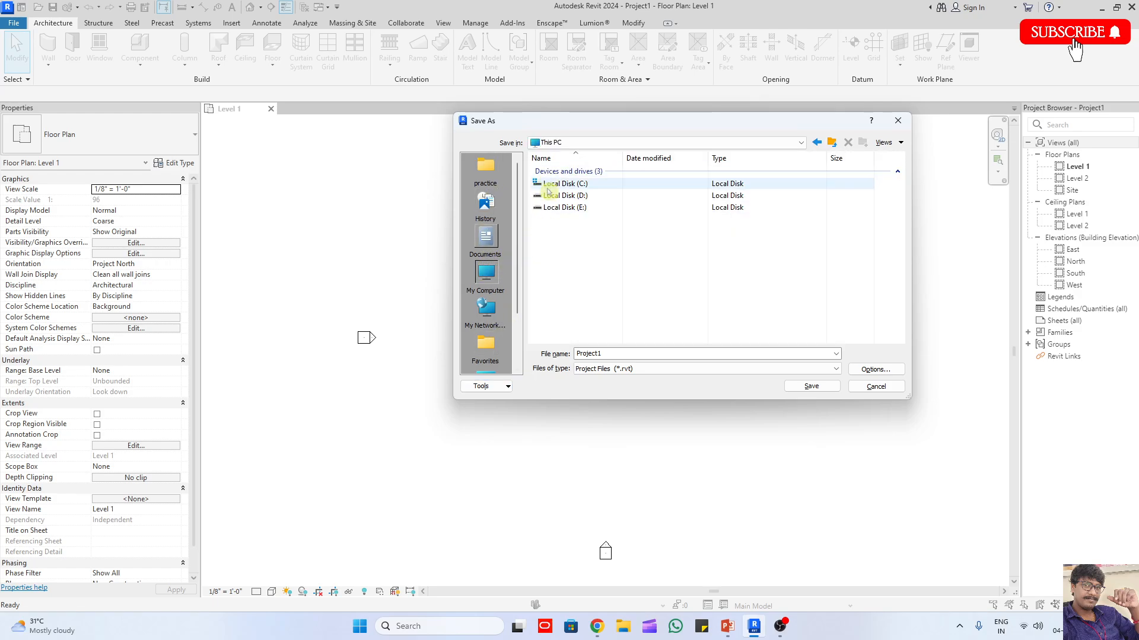
{"action": "left_click", "coordinate": [486, 179]}
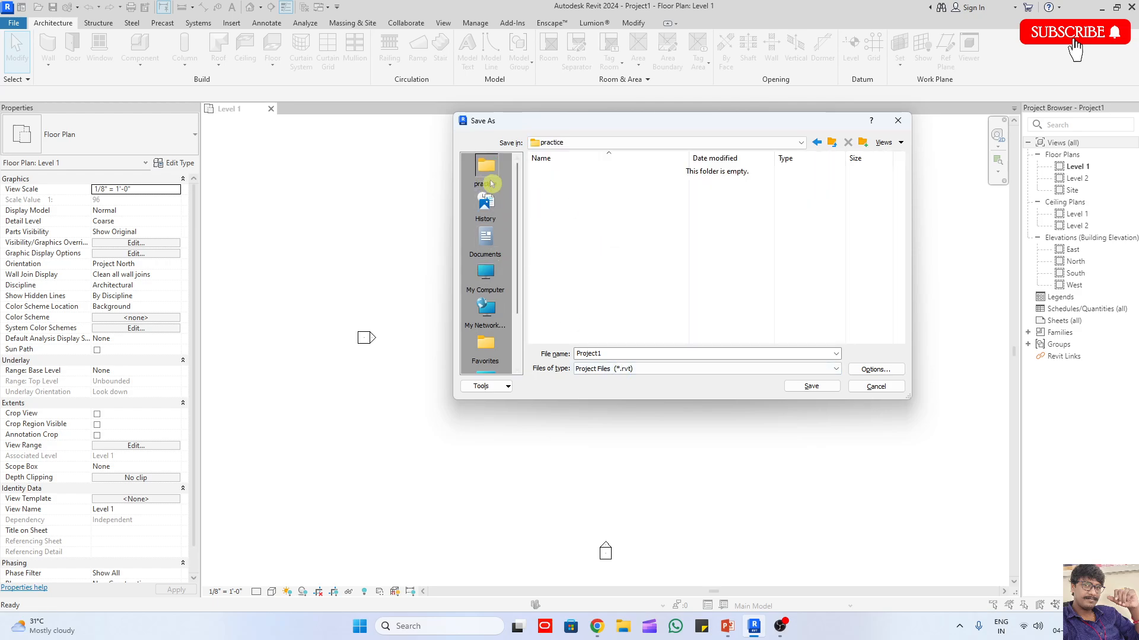
Step: Select Project Files (*.rvt) as the file type for Project1 and open the file save options
{"action": "double_click", "coordinate": [612, 354]}
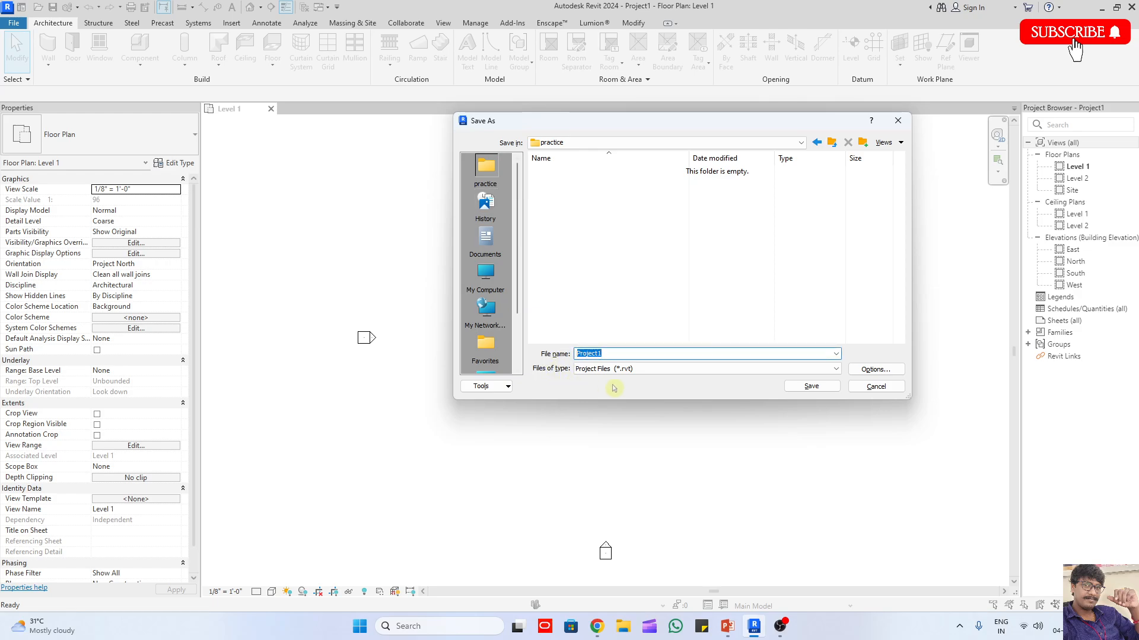
{"action": "left_click", "coordinate": [638, 369]}
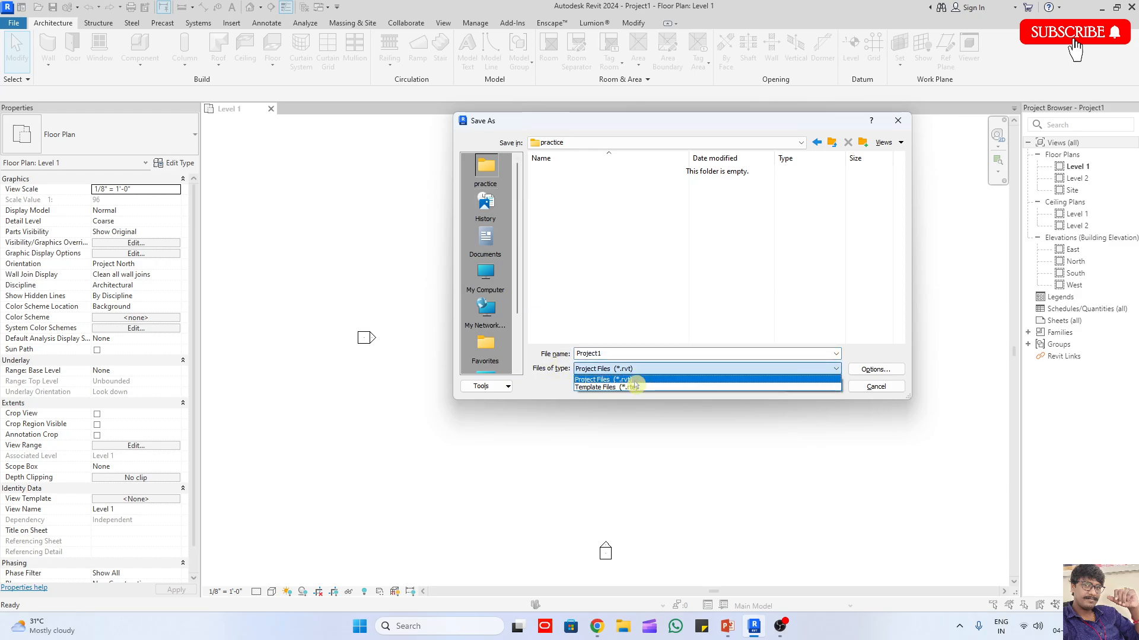
{"action": "left_click", "coordinate": [623, 379]}
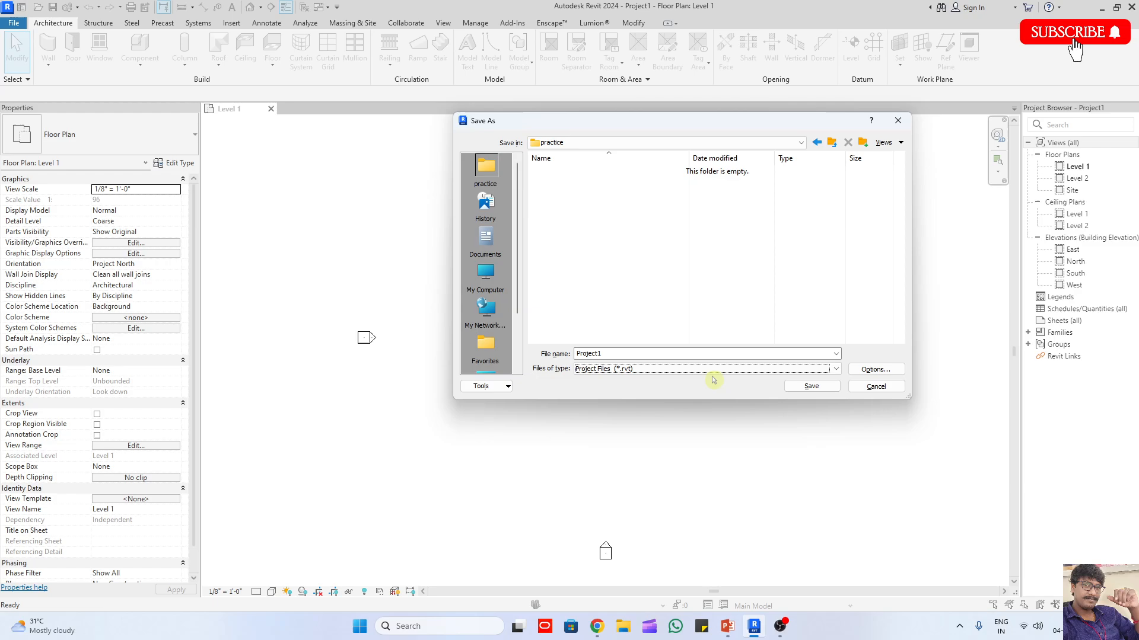
{"action": "left_click", "coordinate": [877, 369]}
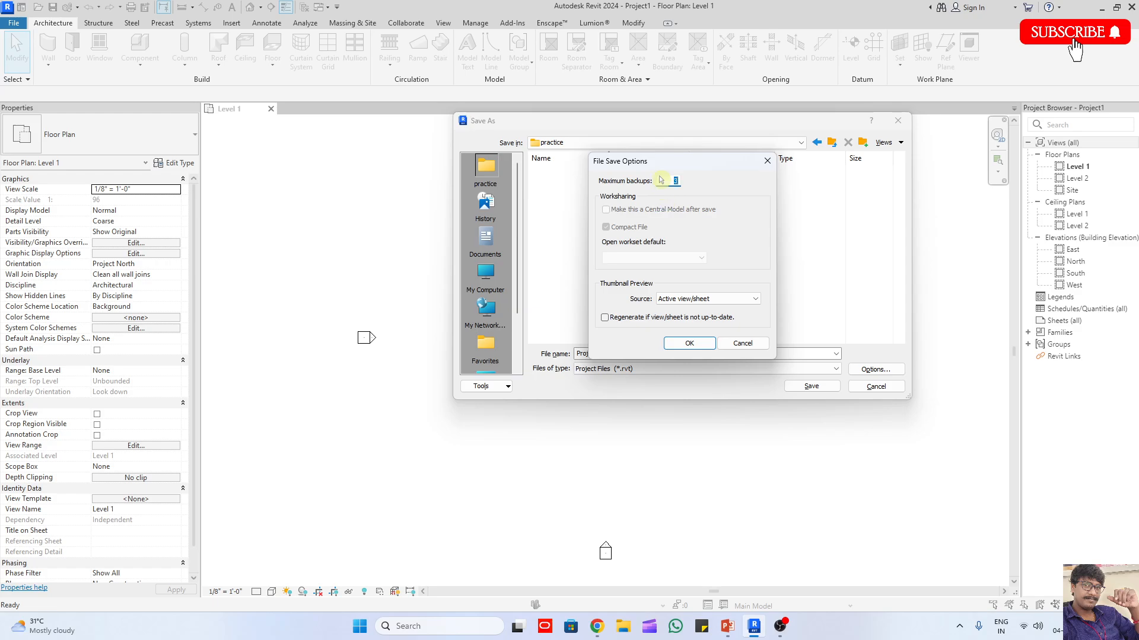
Step: Try to set the maximum backups to 500000
{"action": "type", "text": "500000"}
{"action": "left_click", "coordinate": [690, 345]}
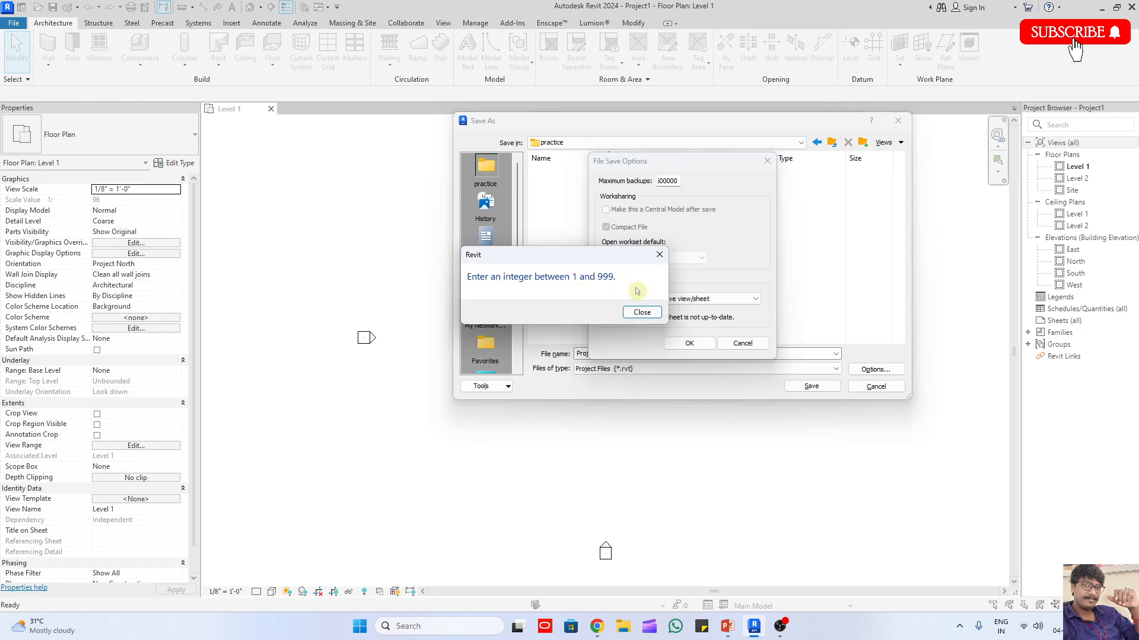
{"action": "left_click", "coordinate": [642, 312]}
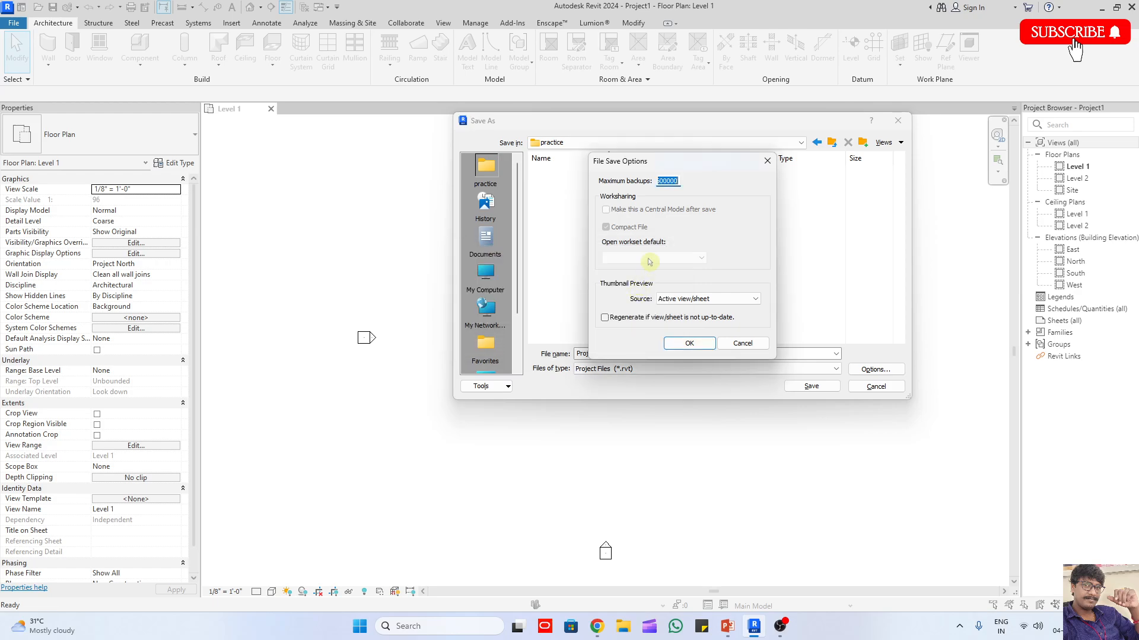
Step: Set the maximum backups to 2 and keep Active view/sheet as the thumbnail preview source
{"action": "type", "text": "2"}
{"action": "left_click", "coordinate": [674, 298]}
{"action": "left_click", "coordinate": [677, 299]}
{"action": "left_click", "coordinate": [689, 343]}
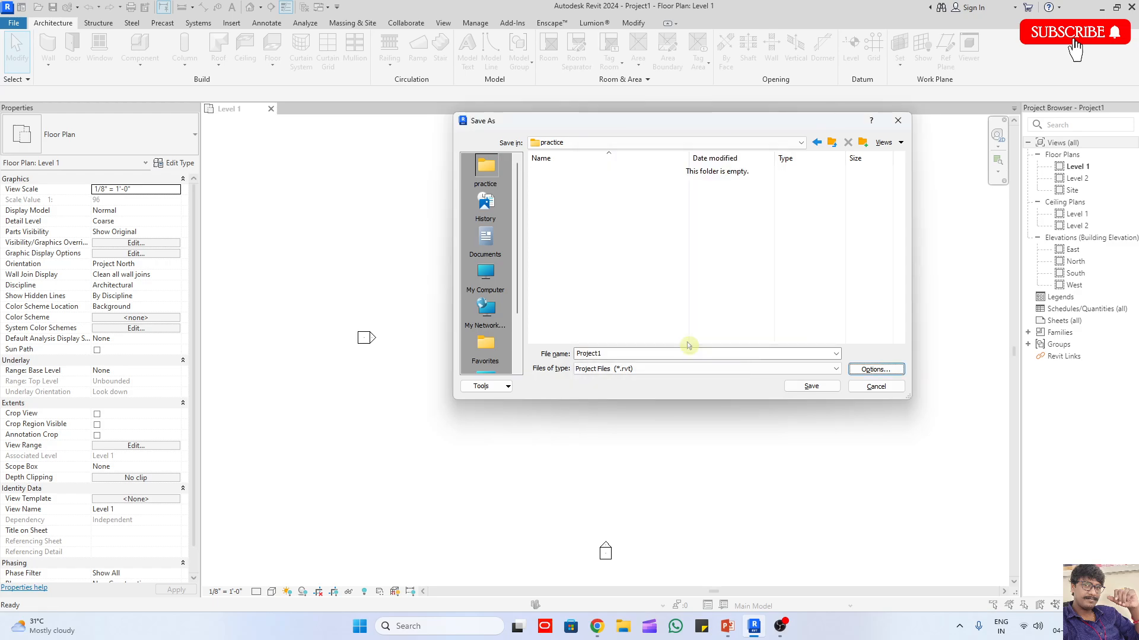
Step: Review the file name and the maximum backups setting in the file save options
{"action": "double_click", "coordinate": [623, 353]}
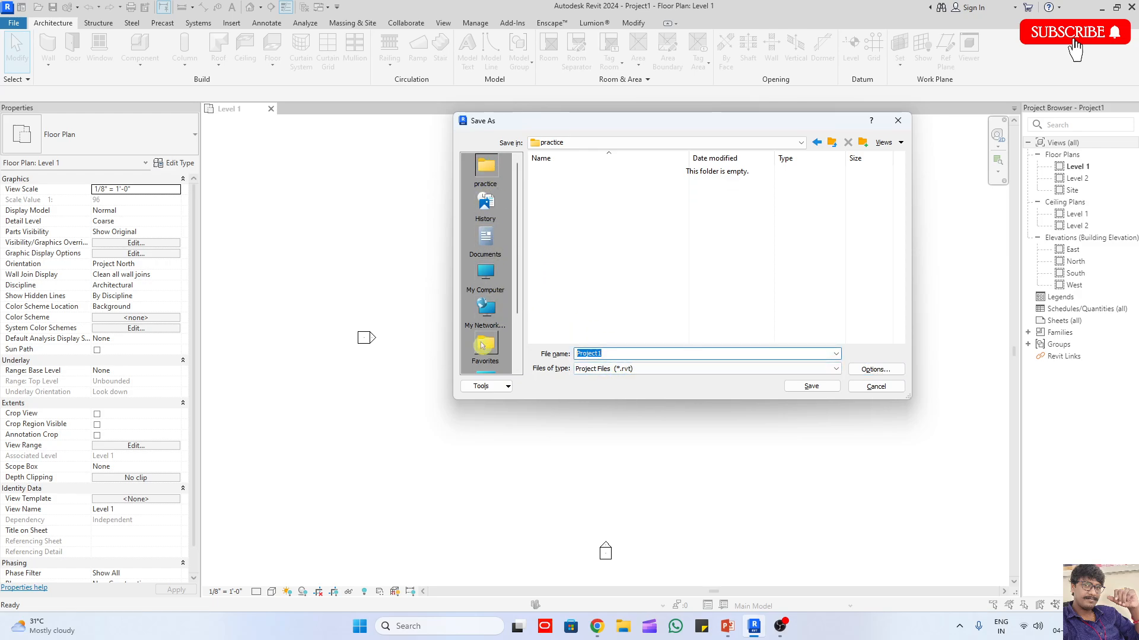
{"action": "left_click", "coordinate": [880, 372]}
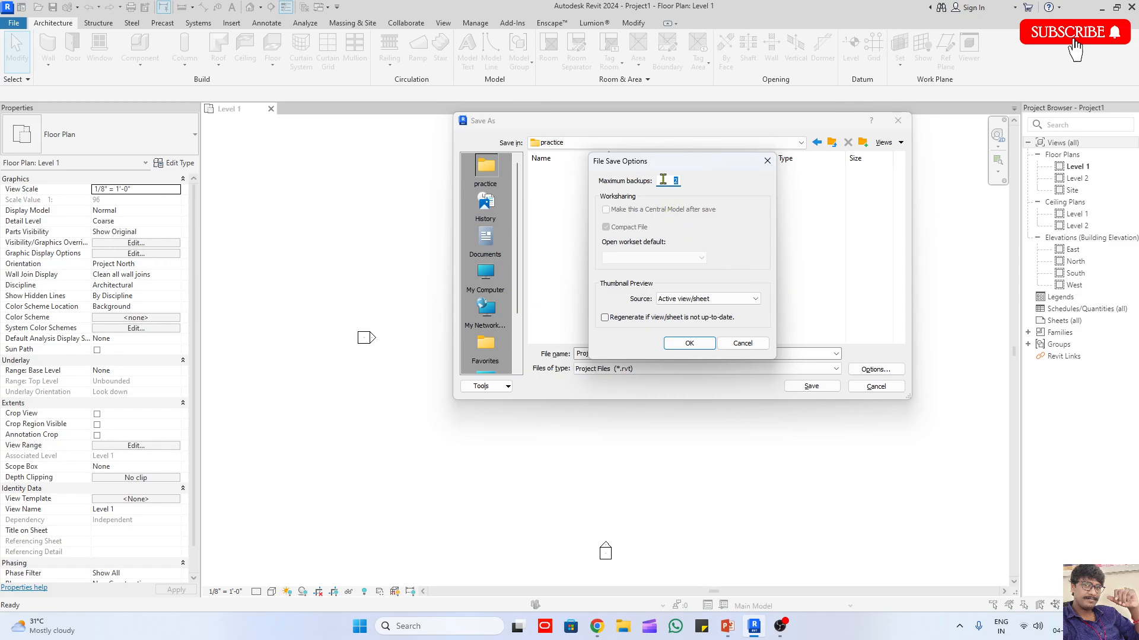
{"action": "left_click", "coordinate": [689, 344]}
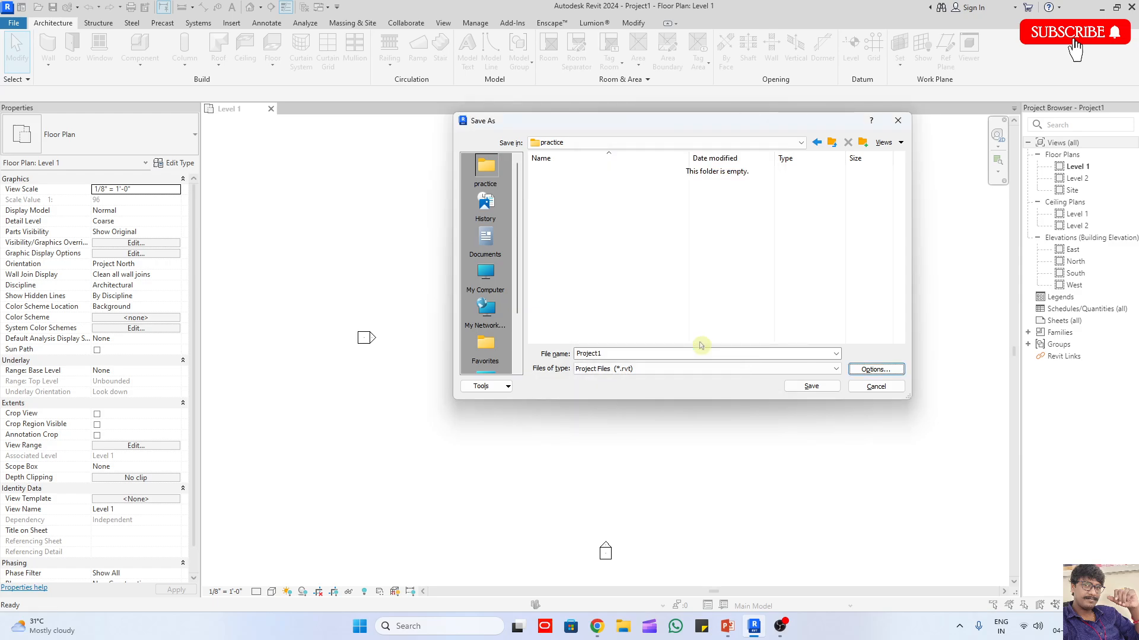
Step: Switch to the PowerPoint notes and start a new numbered line below the "Ctrl + s – to save project." item
{"action": "left_click", "coordinate": [727, 627]}
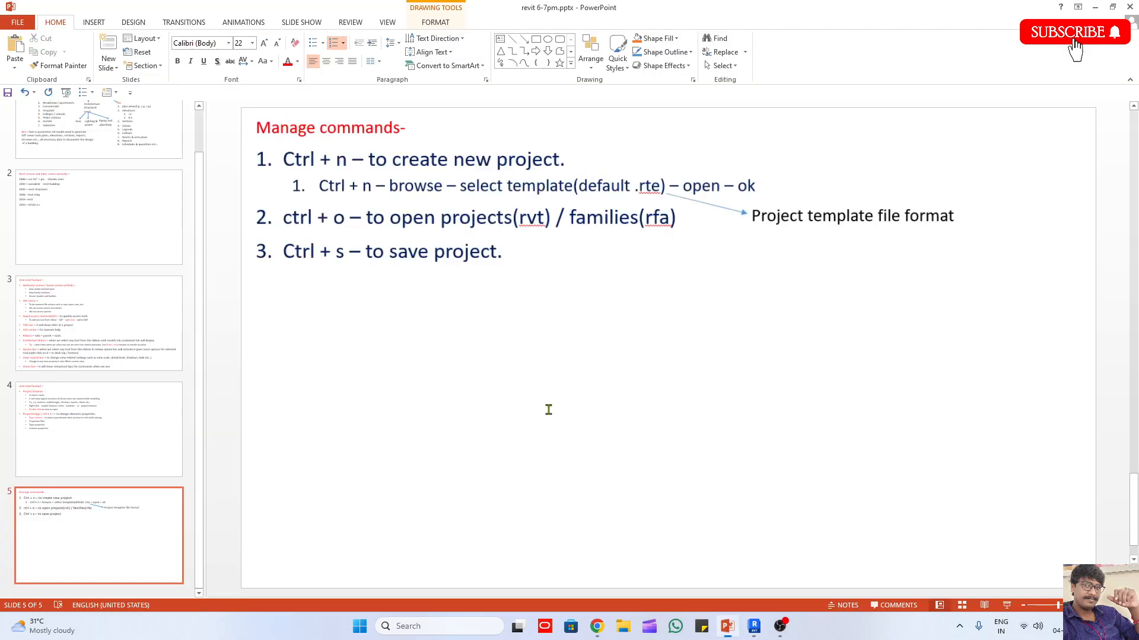
{"action": "left_click", "coordinate": [548, 410]}
{"action": "key", "text": "Return"}
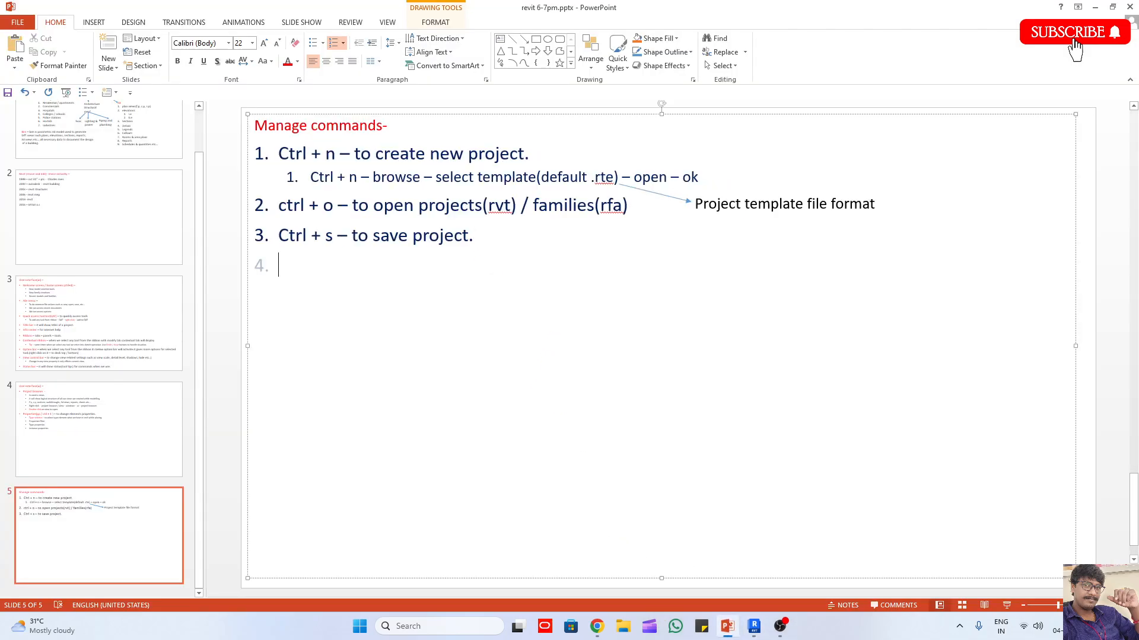
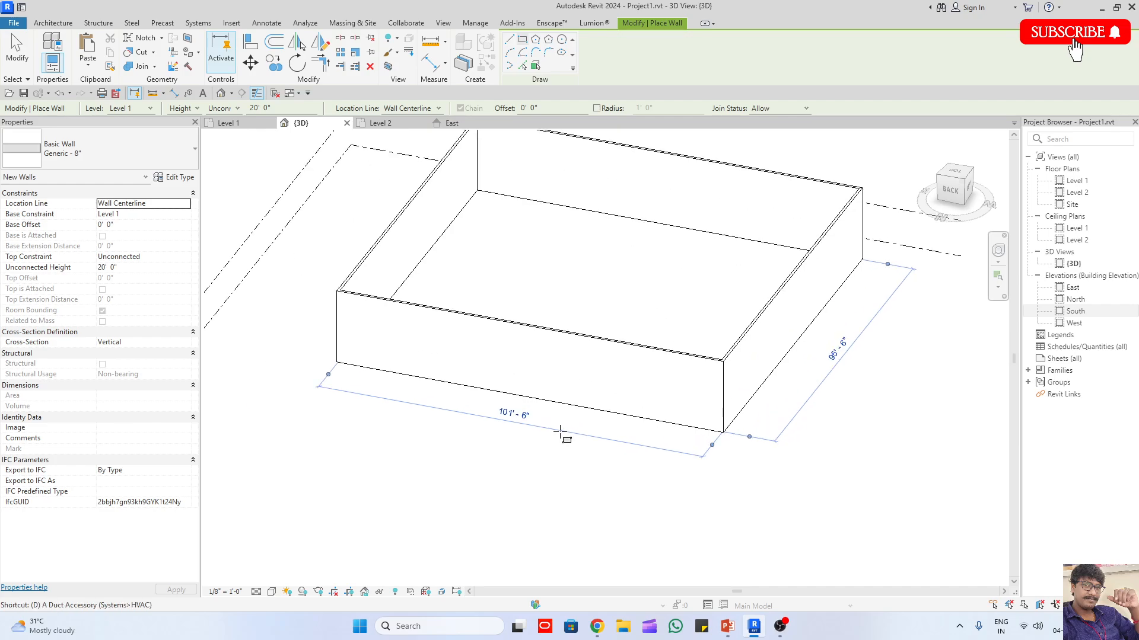
Step: Place three Single-Flush 36" x 84" doors along the building's front wall in the 3D view
{"action": "left_click", "coordinate": [405, 361]}
{"action": "left_click", "coordinate": [507, 379]}
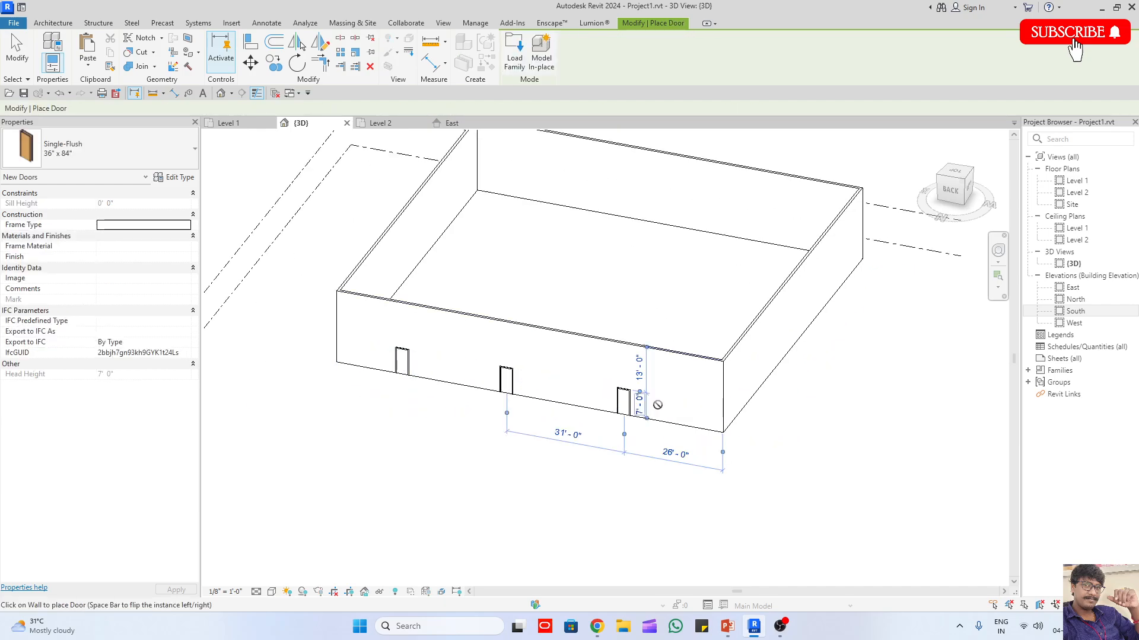
{"action": "left_click", "coordinate": [624, 403]}
Step: Place three Fixed 36" x 48" windows on the front wall, one beside each door
{"action": "key", "text": "w"}
{"action": "key", "text": "n"}
{"action": "left_click", "coordinate": [684, 401]}
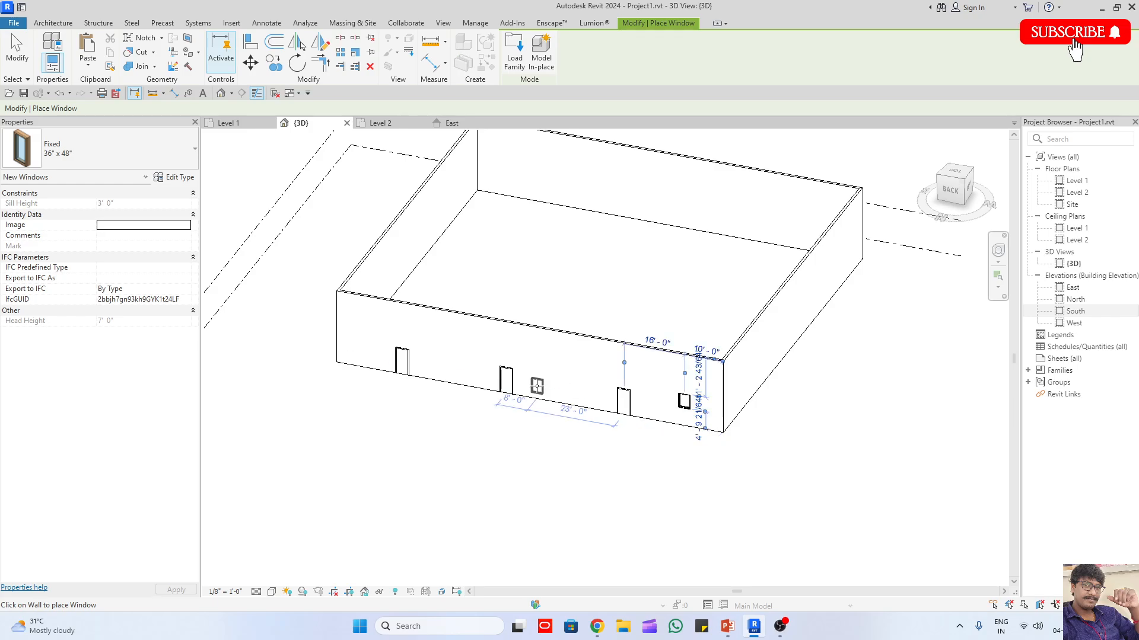
{"action": "left_click", "coordinate": [536, 386]}
{"action": "left_click", "coordinate": [427, 361]}
{"action": "key", "text": "Escape"}
{"action": "key", "text": "Escape"}
Step: Zoom in and out on the front wall's doors and windows, ending with Zoom All to Fit on the whole model
{"action": "scroll", "coordinate": [707, 442], "scroll_direction": "down", "scroll_amount": 4}
{"action": "scroll", "coordinate": [612, 427], "scroll_direction": "up", "scroll_amount": 5}
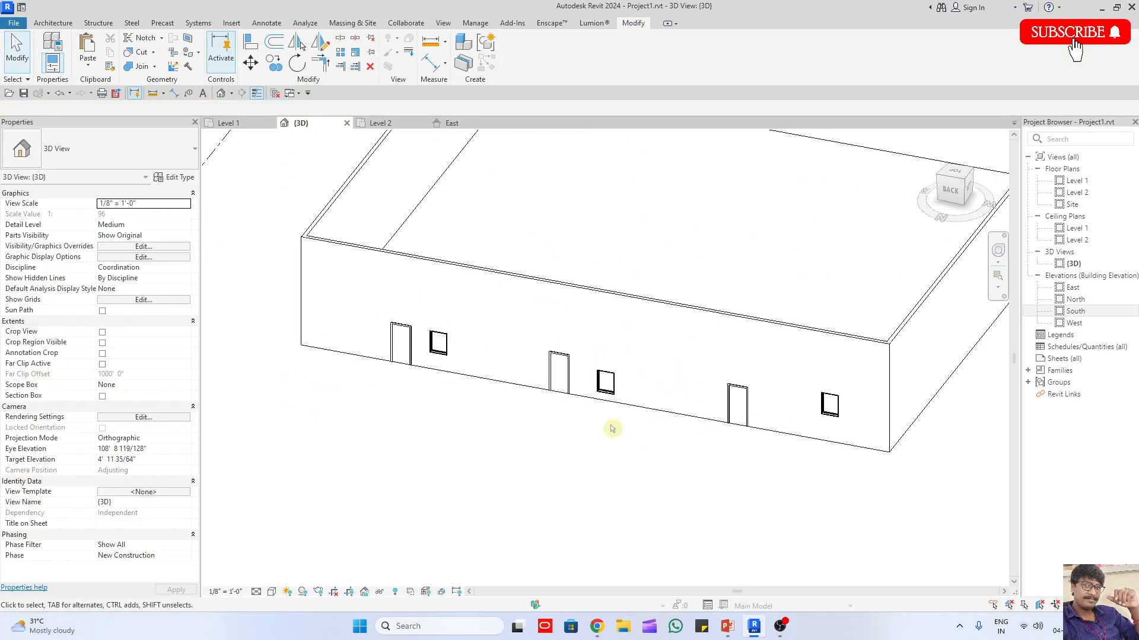
{"action": "scroll", "coordinate": [601, 386], "scroll_direction": "down", "scroll_amount": 3}
{"action": "scroll", "coordinate": [605, 391], "scroll_direction": "down", "scroll_amount": 6}
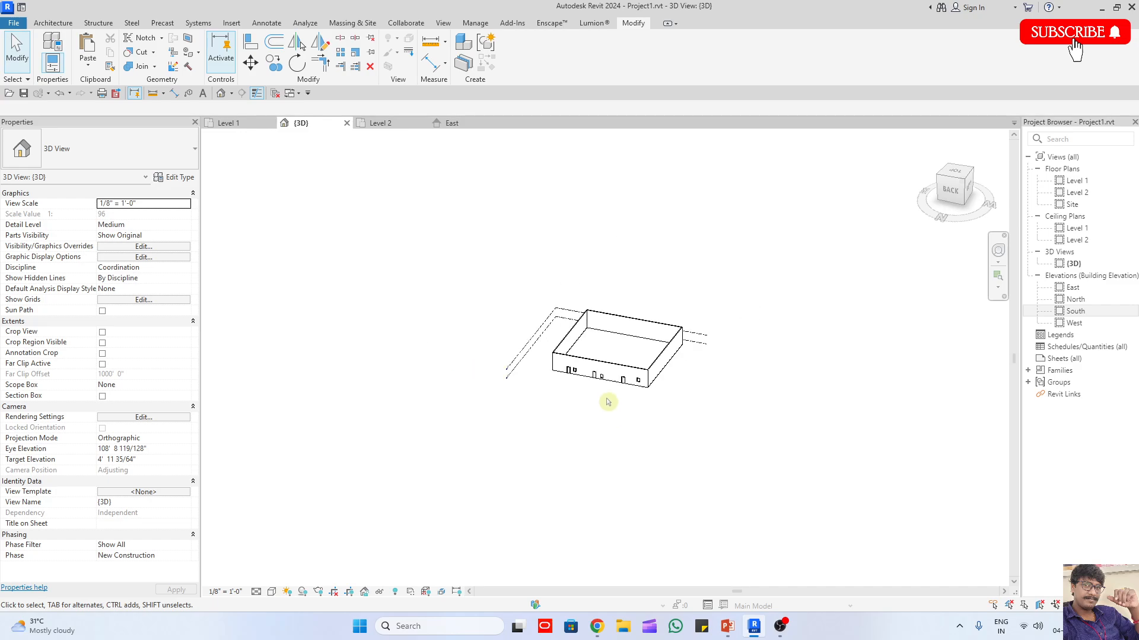
{"action": "scroll", "coordinate": [723, 460], "scroll_direction": "up", "scroll_amount": 5}
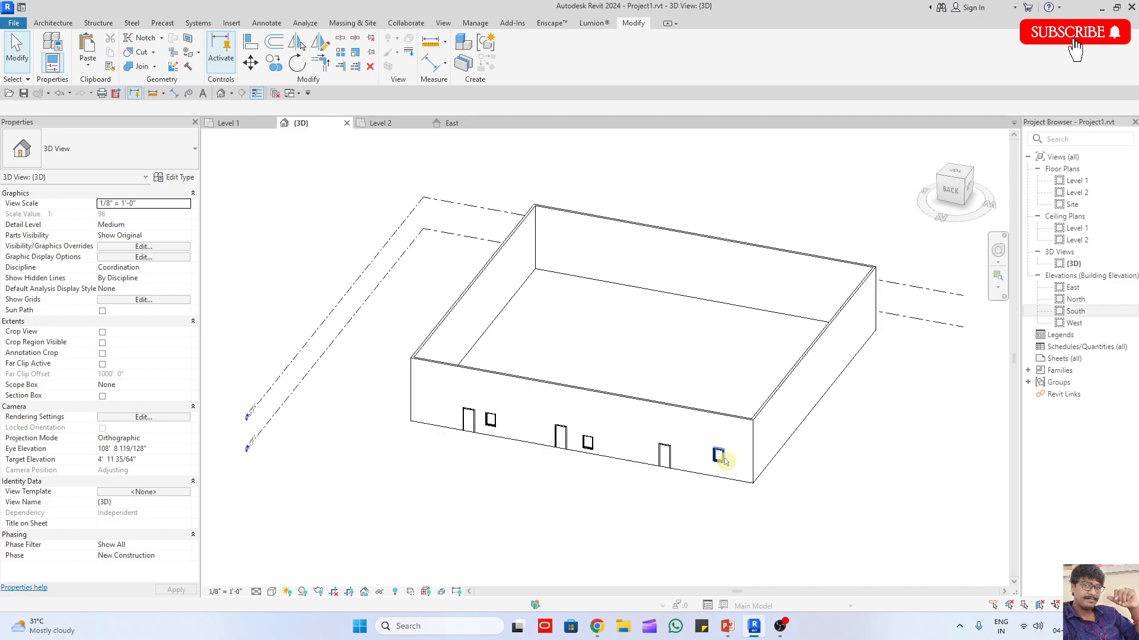
{"action": "scroll", "coordinate": [570, 388], "scroll_direction": "down", "scroll_amount": 6}
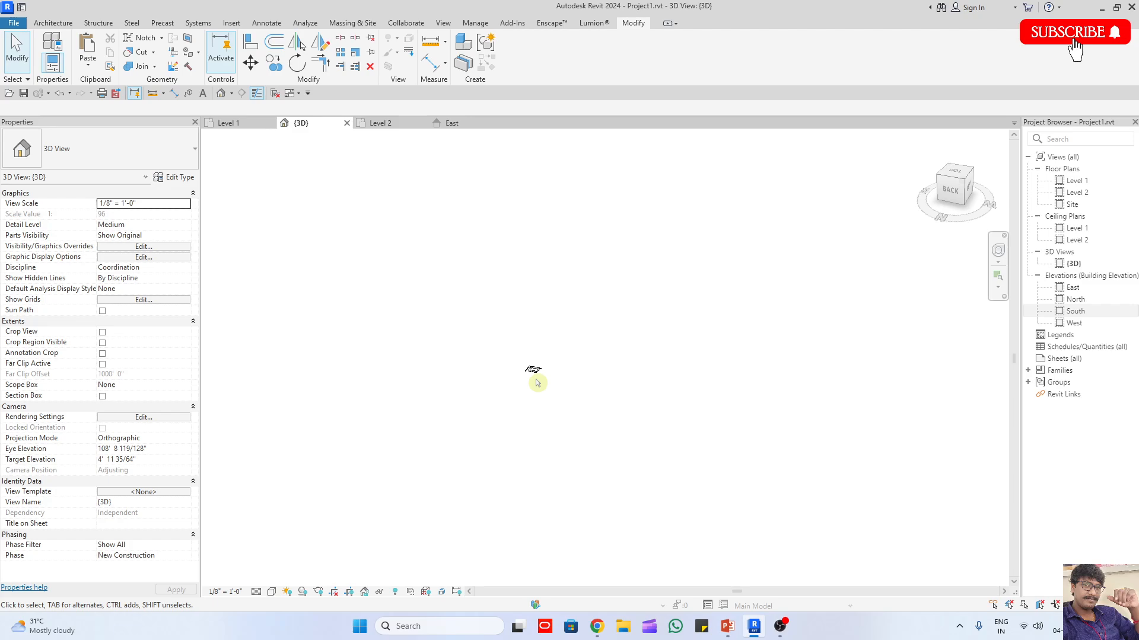
{"action": "scroll", "coordinate": [536, 381], "scroll_direction": "up", "scroll_amount": 7}
{"action": "scroll", "coordinate": [587, 476], "scroll_direction": "down", "scroll_amount": 4}
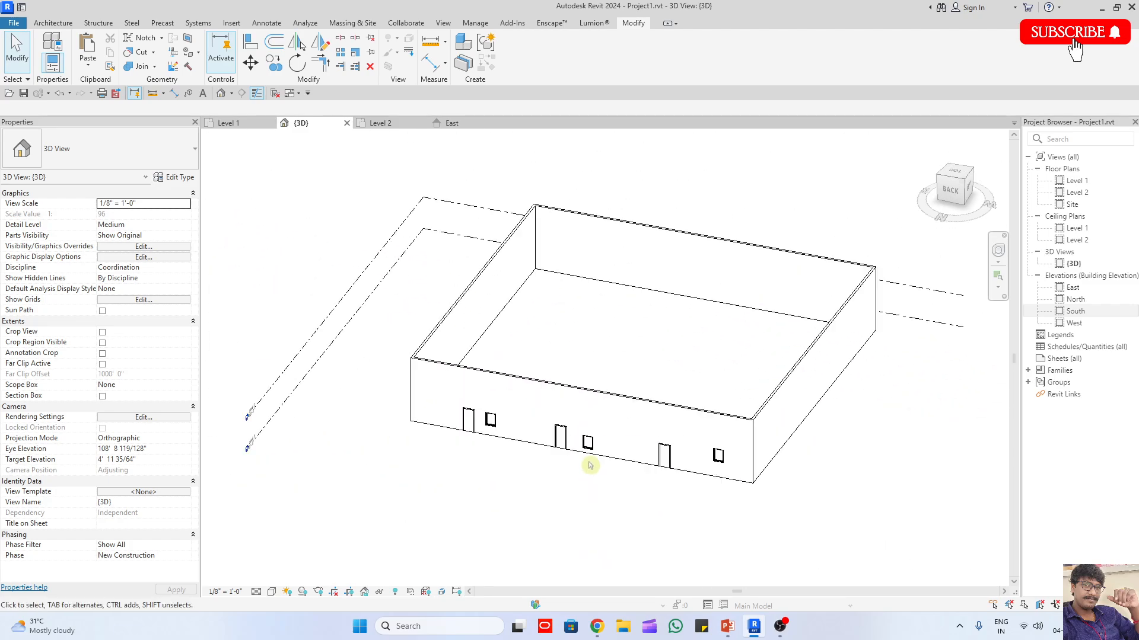
{"action": "scroll", "coordinate": [687, 462], "scroll_direction": "up", "scroll_amount": 8}
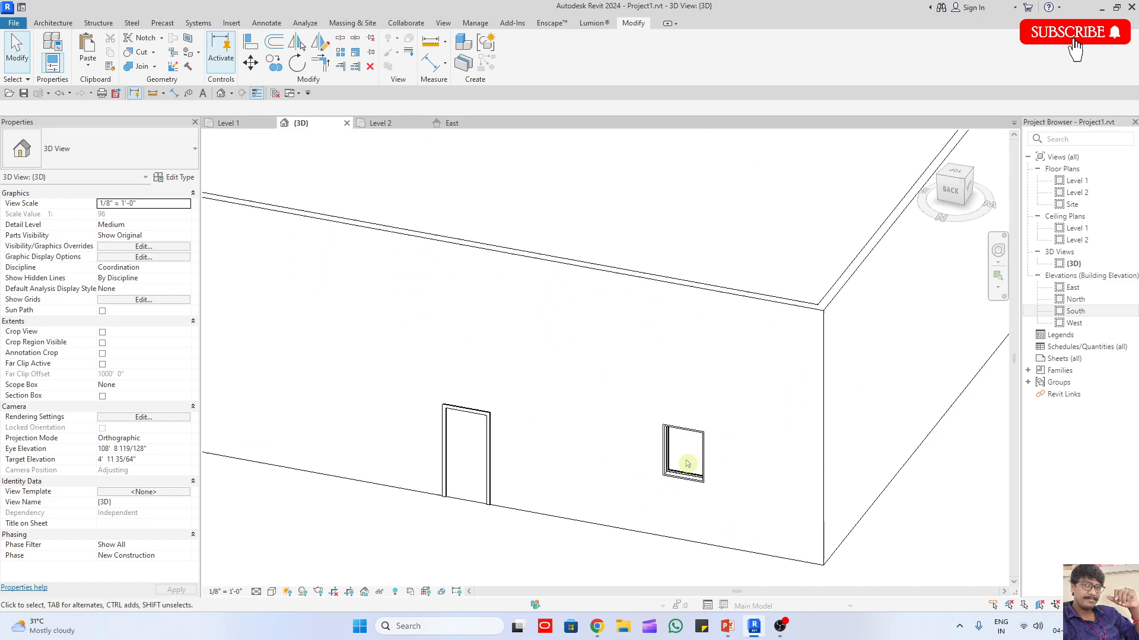
{"action": "key", "text": "z"}
{"action": "key", "text": "a"}
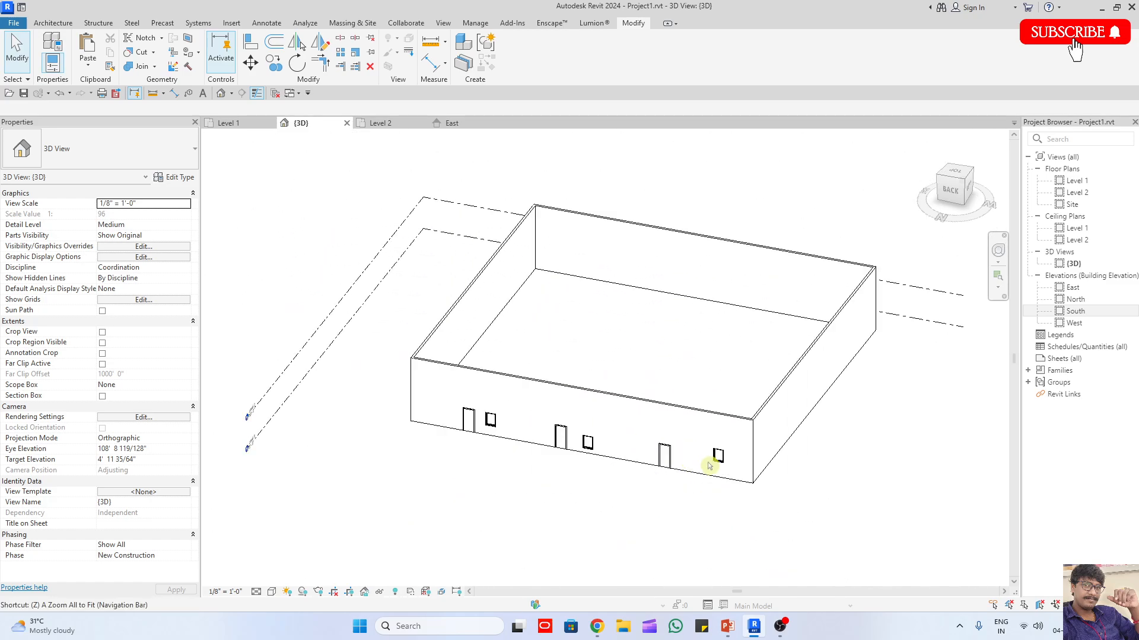
Step: Use Zoom in Region repeatedly to frame the window nearest the front wall's right corner
{"action": "key", "text": "z"}
{"action": "key", "text": "r"}
{"action": "left_click_drag", "start_coordinate": [686, 421], "coordinate": [759, 498]}
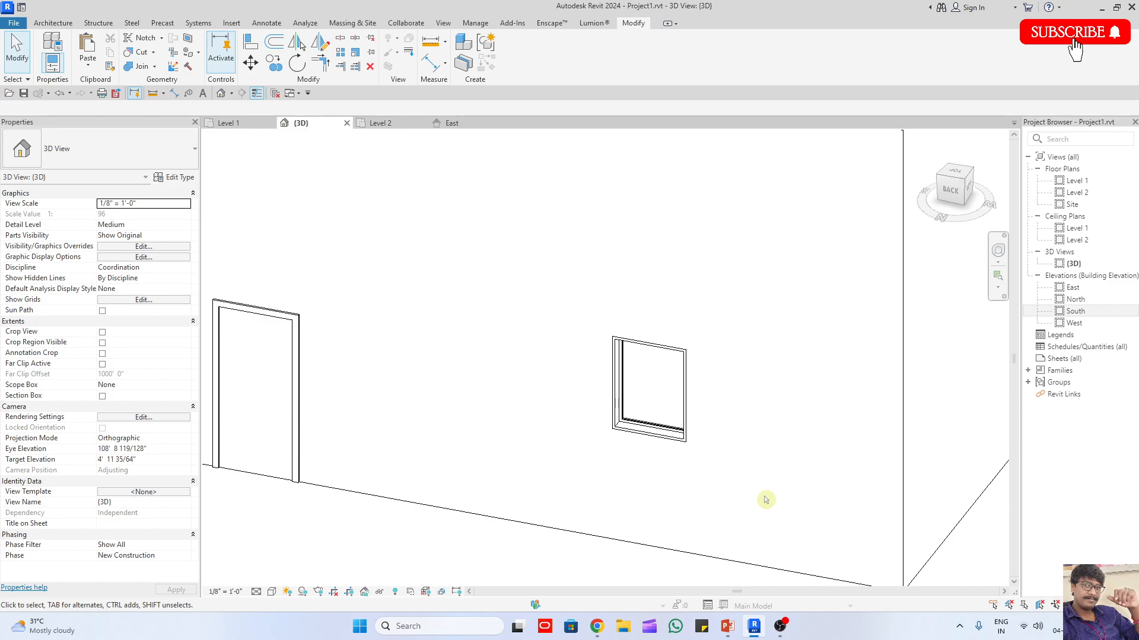
{"action": "key", "text": "z"}
{"action": "key", "text": "r"}
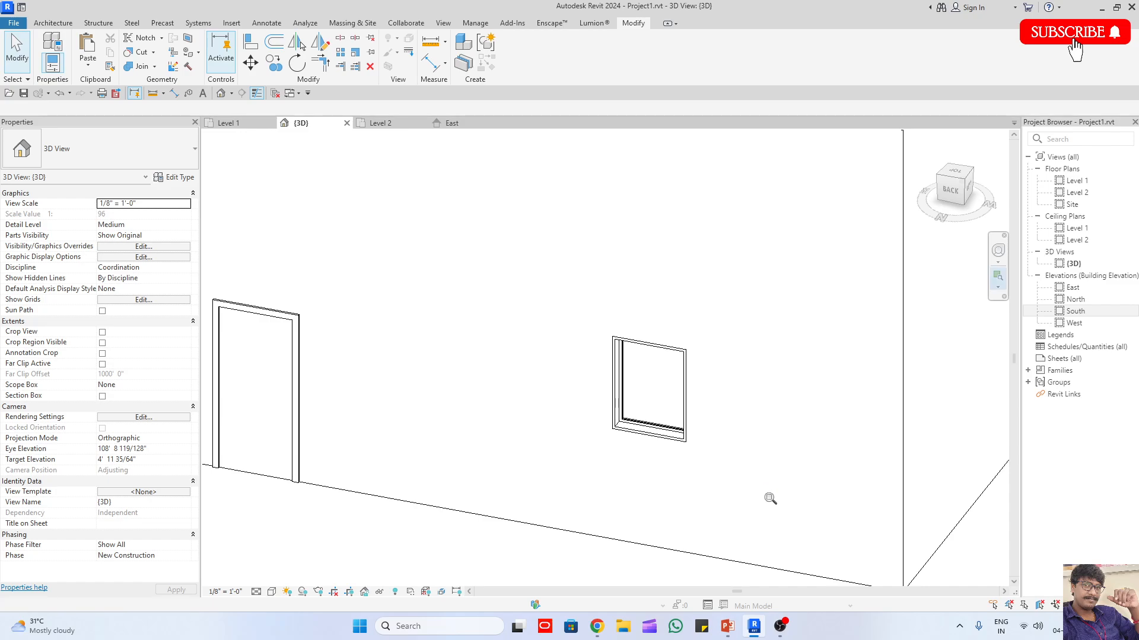
{"action": "left_click_drag", "start_coordinate": [574, 300], "coordinate": [736, 485]}
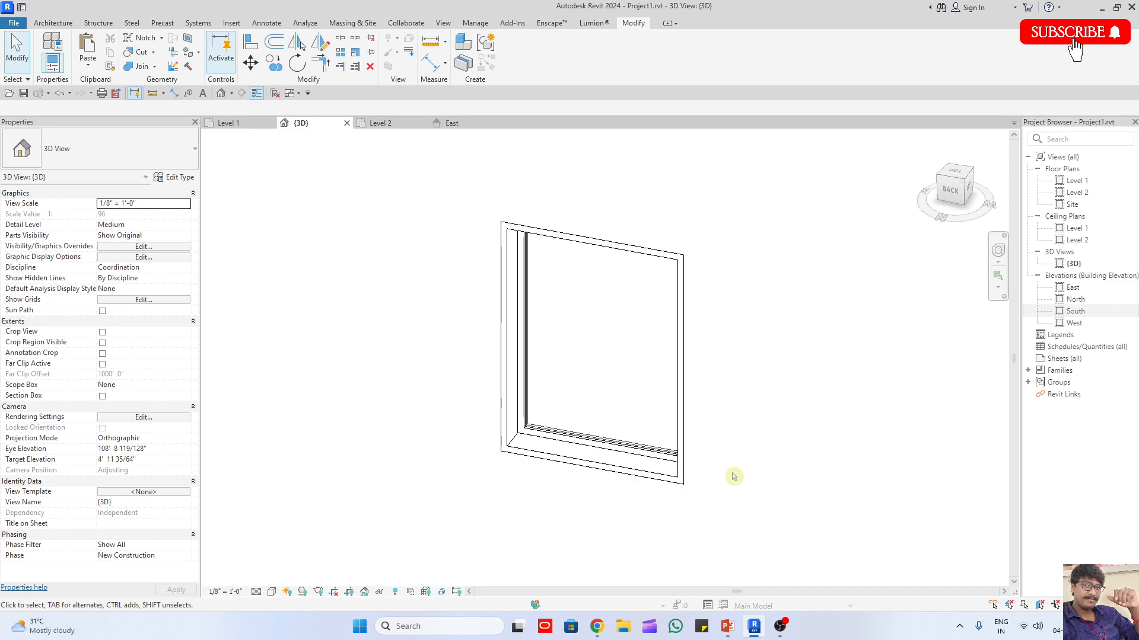
{"action": "scroll", "coordinate": [620, 388], "scroll_direction": "down", "scroll_amount": 5}
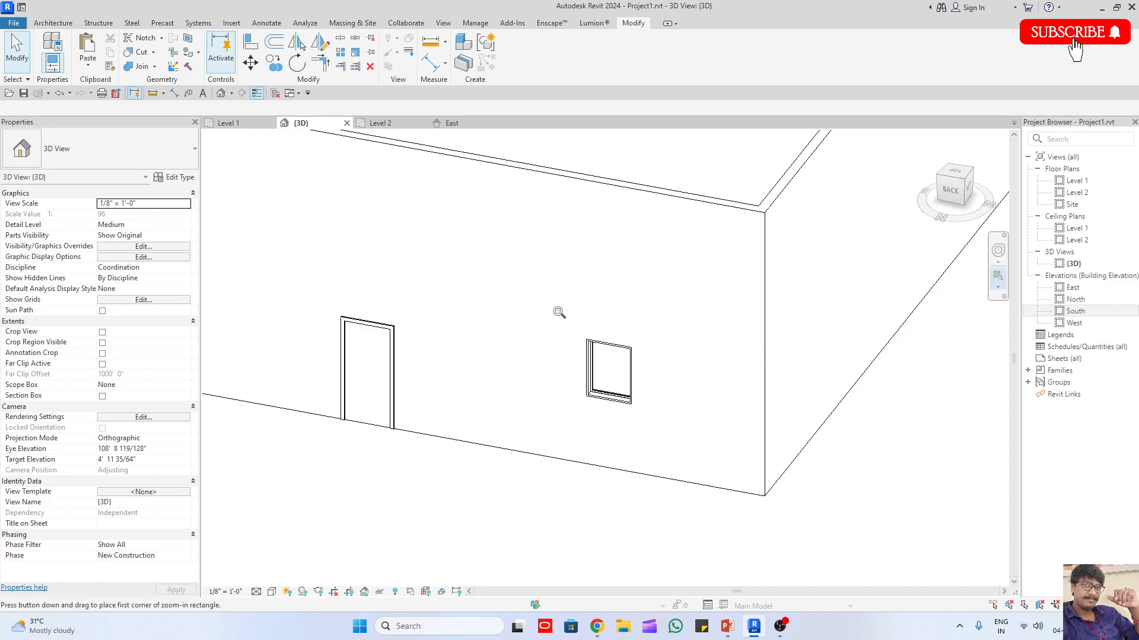
{"action": "left_click_drag", "start_coordinate": [557, 313], "coordinate": [679, 457]}
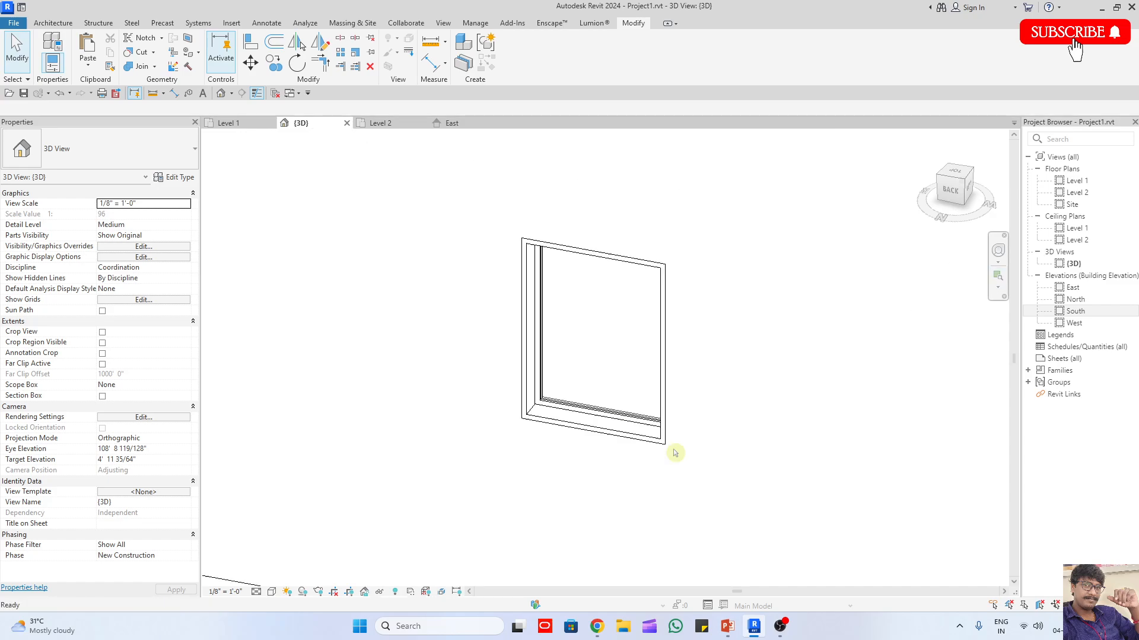
Step: Open the Level 1 floor plan and zoom in by region on the doors and windows in the upper wall
{"action": "double_click", "coordinate": [1076, 181]}
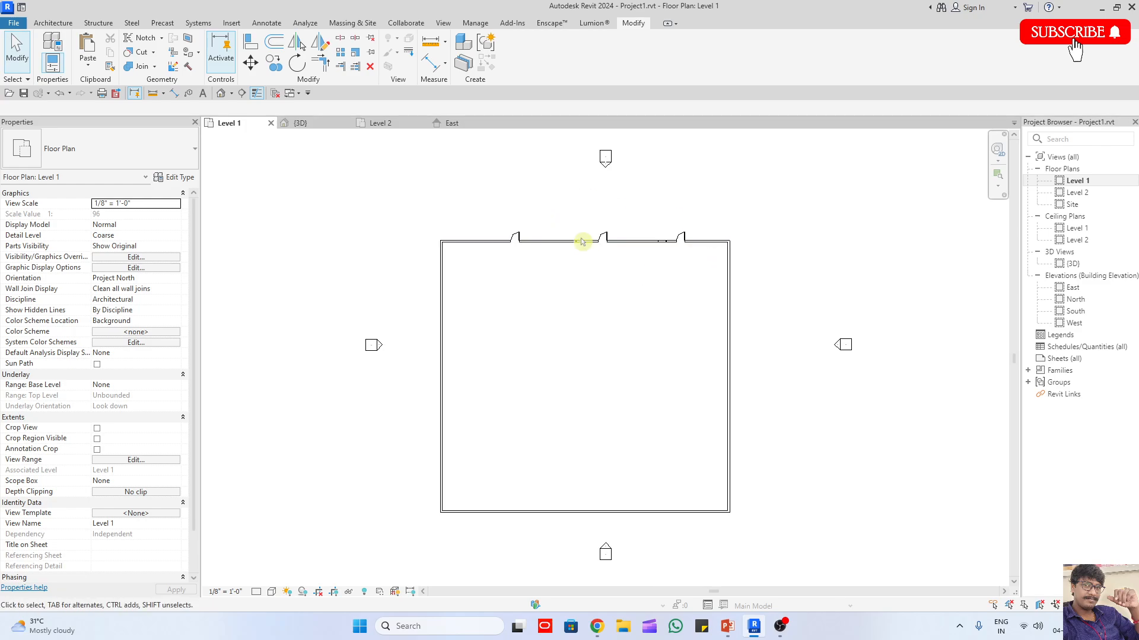
{"action": "key", "text": "z"}
{"action": "key", "text": "r"}
{"action": "left_click_drag", "start_coordinate": [570, 218], "coordinate": [702, 267]}
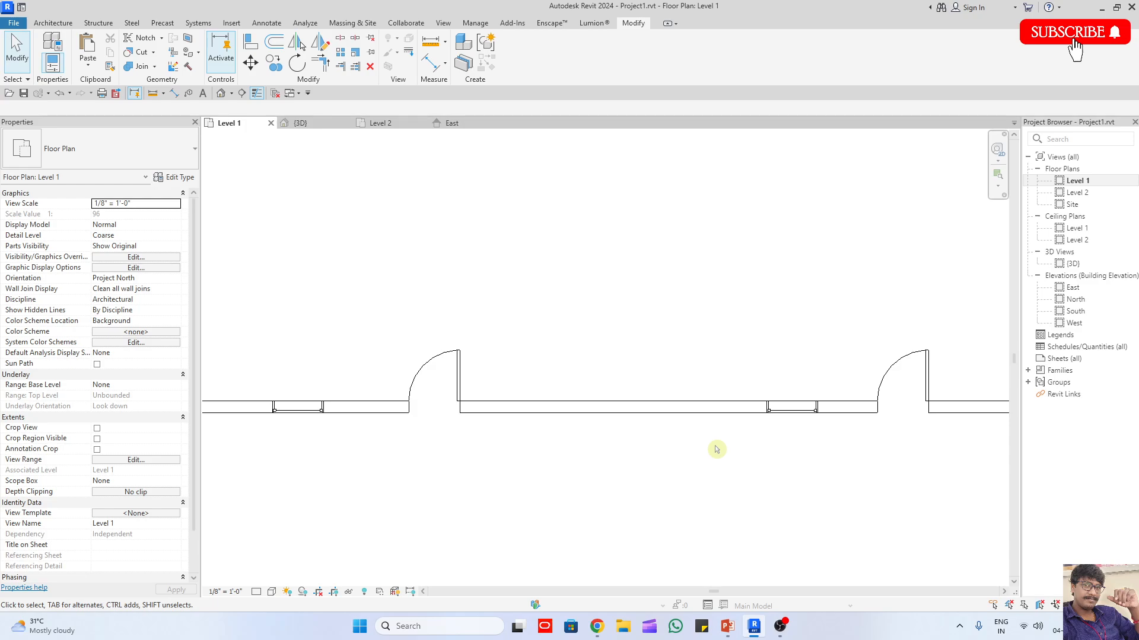
Step: Search the Keyboard Shortcuts for "zoom", look up the Zoom Out(2x) shortcuts, and close the dialog without changes
{"action": "left_click", "coordinate": [727, 626]}
{"action": "left_click", "coordinate": [727, 626]}
{"action": "type", "text": "ks"}
{"action": "type", "text": "zoom"}
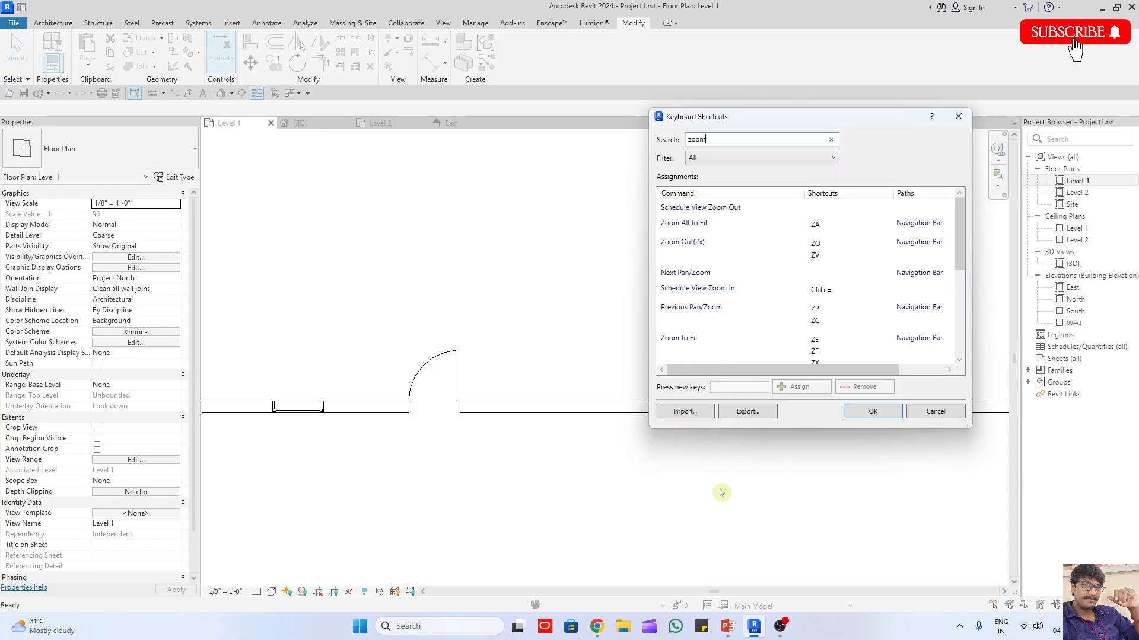
{"action": "left_click", "coordinate": [702, 246]}
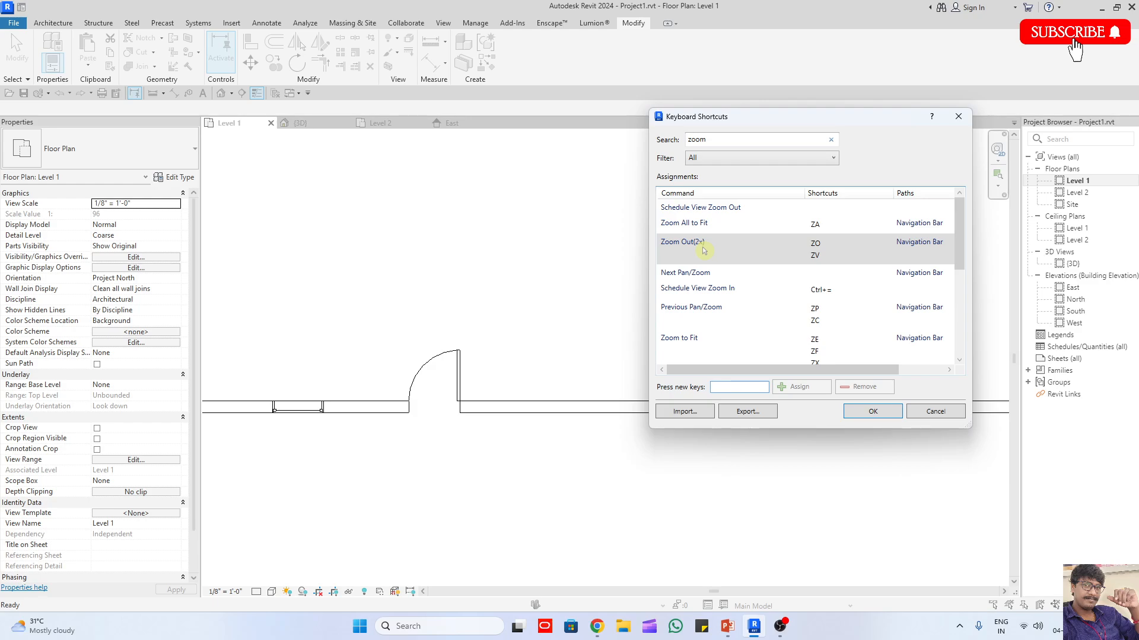
{"action": "key", "text": "Escape"}
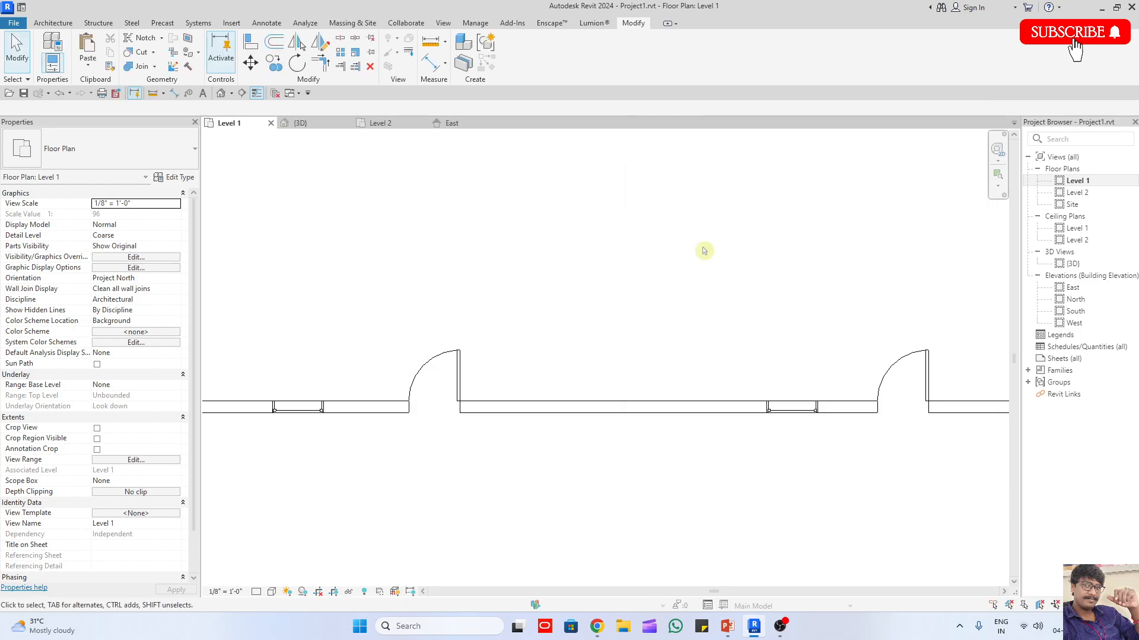
Step: Zoom out to the whole Level 1 plan, and examine the upper wall's doors and windows up to its right corner
{"action": "scroll", "coordinate": [704, 251], "scroll_direction": "down", "scroll_amount": 2}
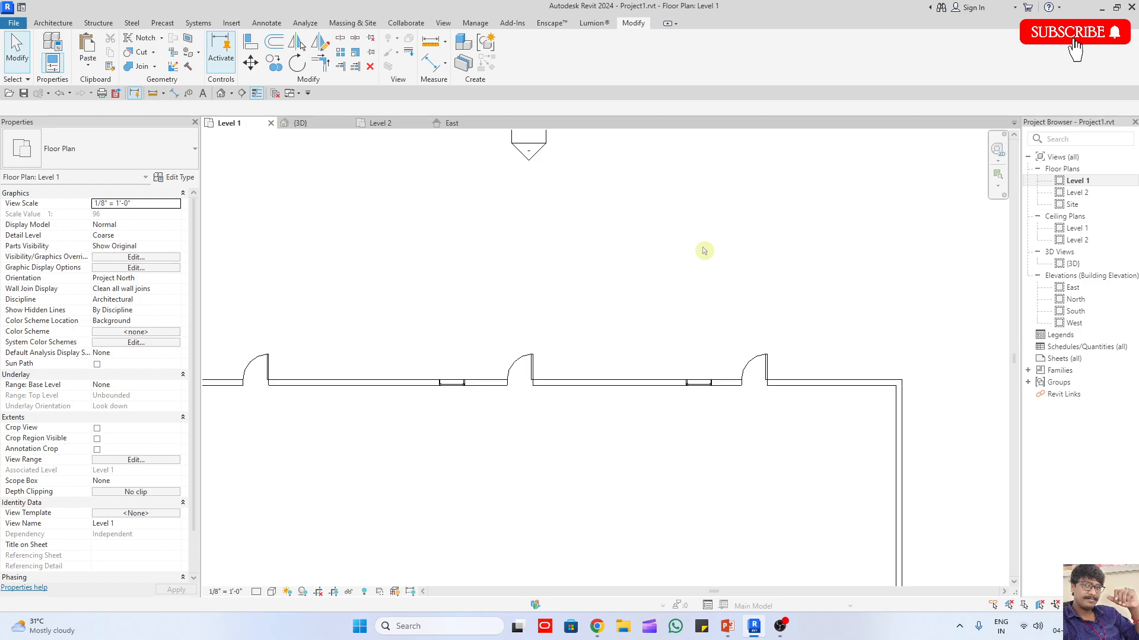
{"action": "scroll", "coordinate": [704, 251], "scroll_direction": "down", "scroll_amount": 2}
{"action": "scroll", "coordinate": [703, 251], "scroll_direction": "down", "scroll_amount": 2}
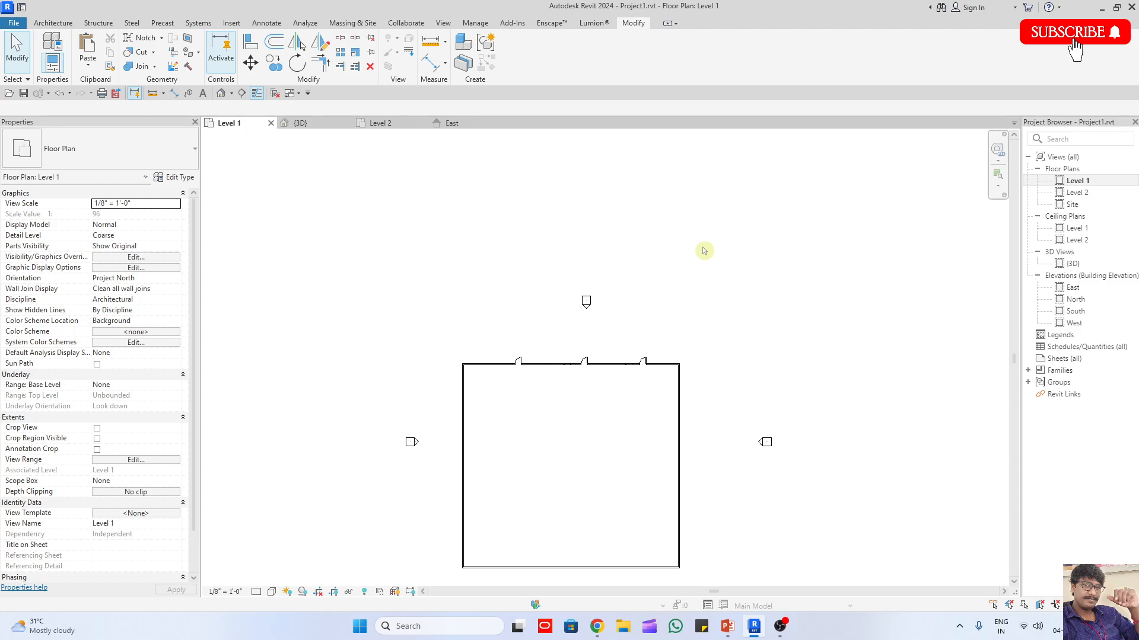
{"action": "scroll", "coordinate": [582, 359], "scroll_direction": "up", "scroll_amount": 6}
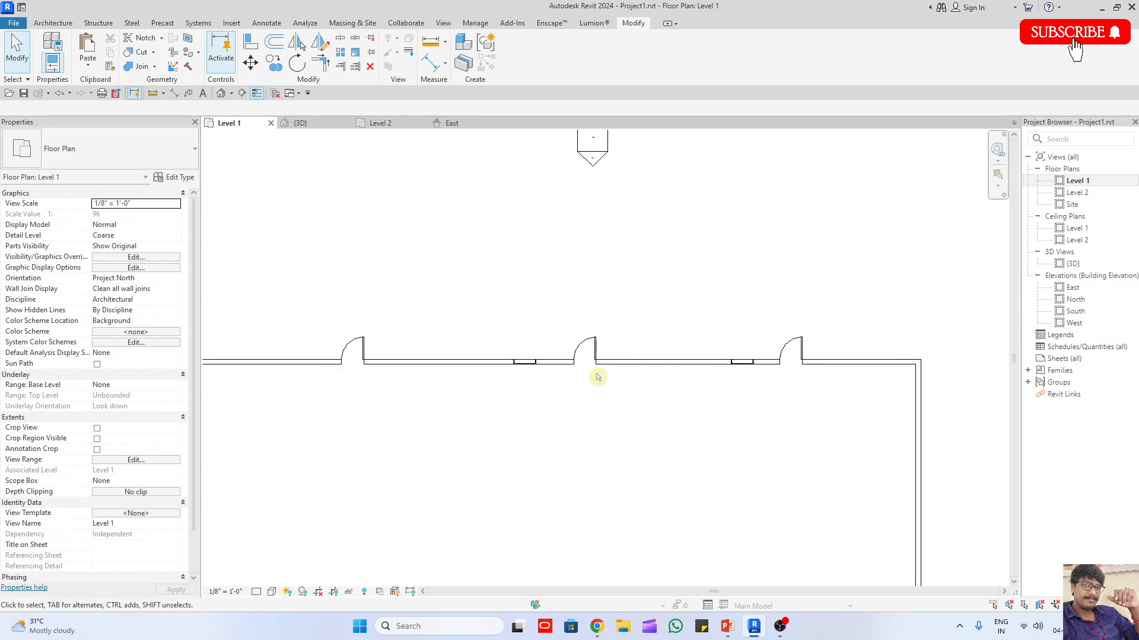
{"action": "scroll", "coordinate": [595, 354], "scroll_direction": "down", "scroll_amount": 3}
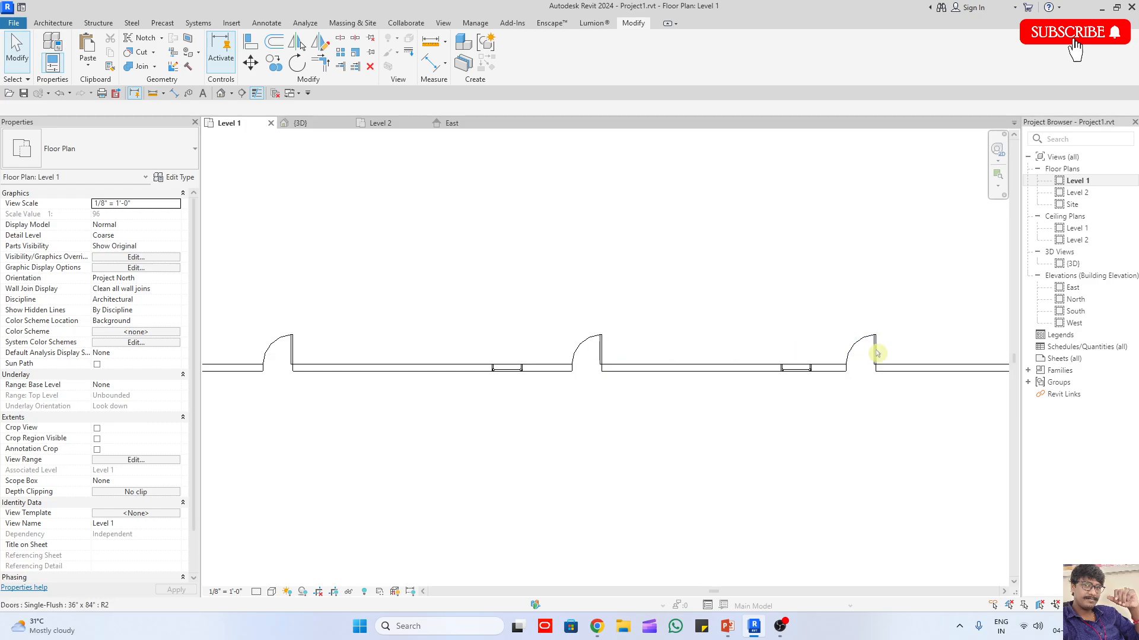
{"action": "middle_click_drag", "start_coordinate": [878, 355], "coordinate": [726, 380]}
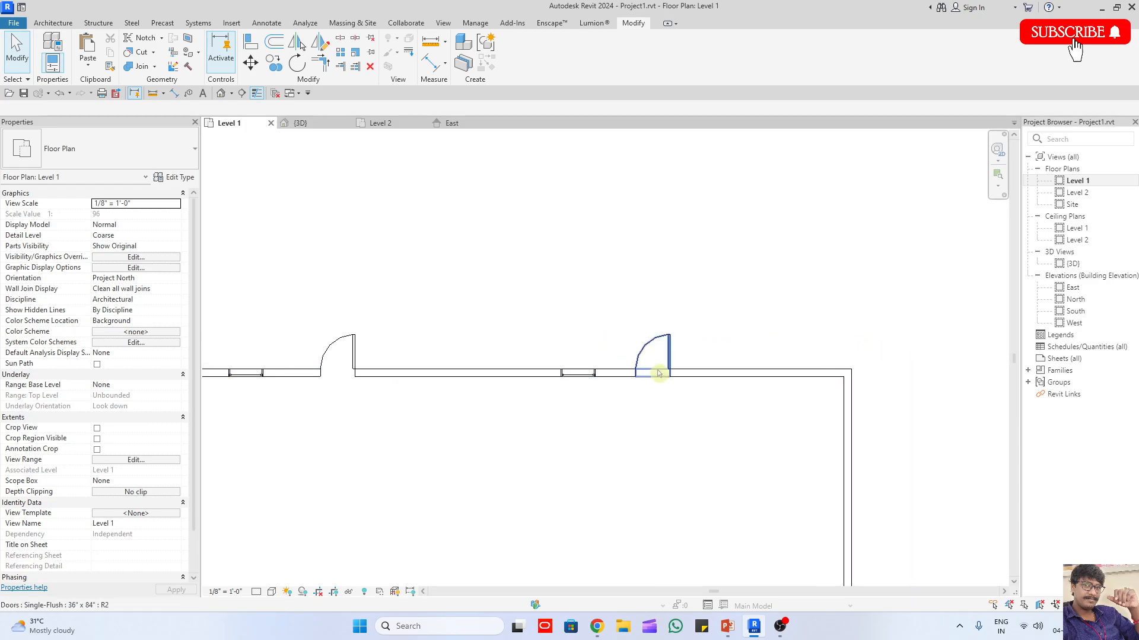
{"action": "scroll", "coordinate": [667, 363], "scroll_direction": "up", "scroll_amount": 5}
{"action": "key", "text": "o"}
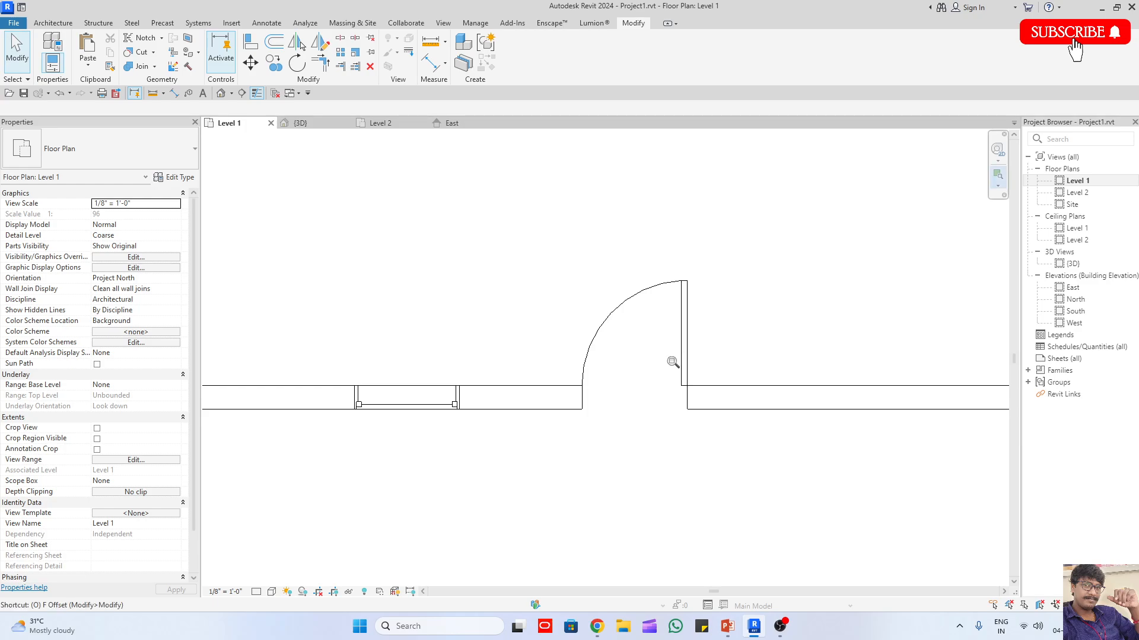
{"action": "key", "text": "f"}
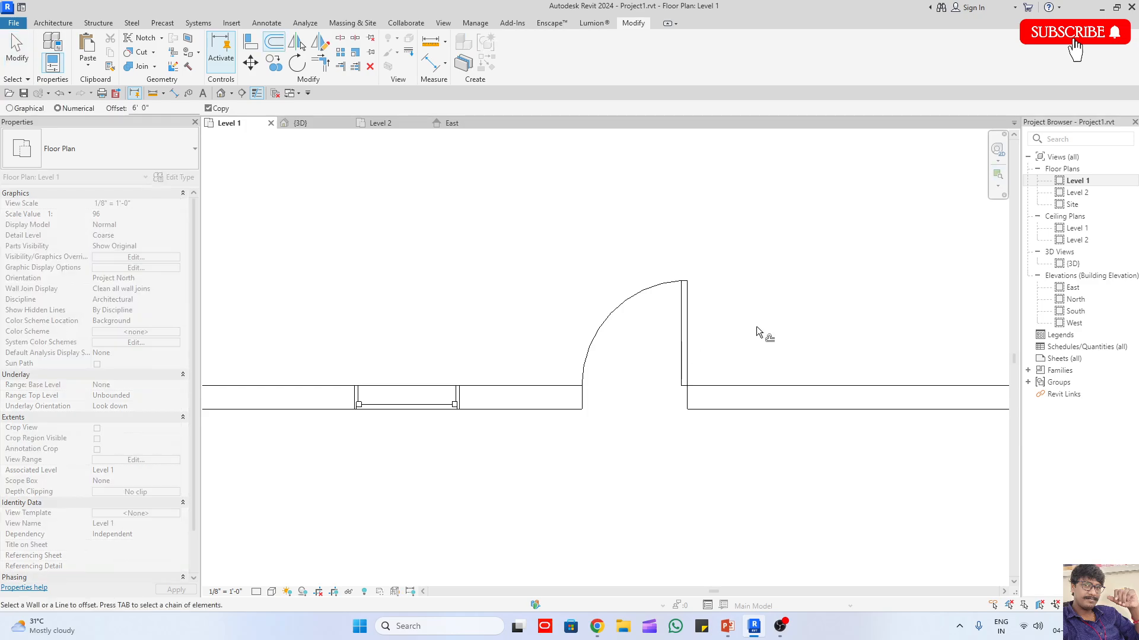
{"action": "scroll", "coordinate": [756, 329], "scroll_direction": "down", "scroll_amount": 2}
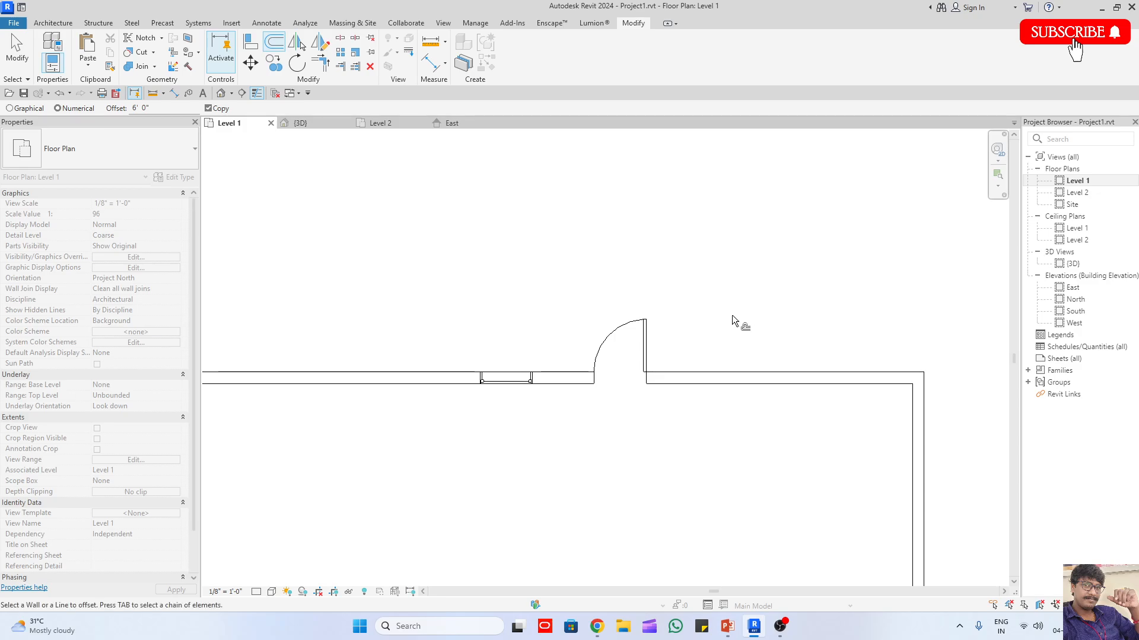
{"action": "scroll", "coordinate": [735, 317], "scroll_direction": "down", "scroll_amount": 4}
{"action": "key", "text": "Escape"}
Step: Pan along the upper wall and zoom in on its leftmost door
{"action": "middle_click_drag", "start_coordinate": [539, 342], "coordinate": [630, 342]}
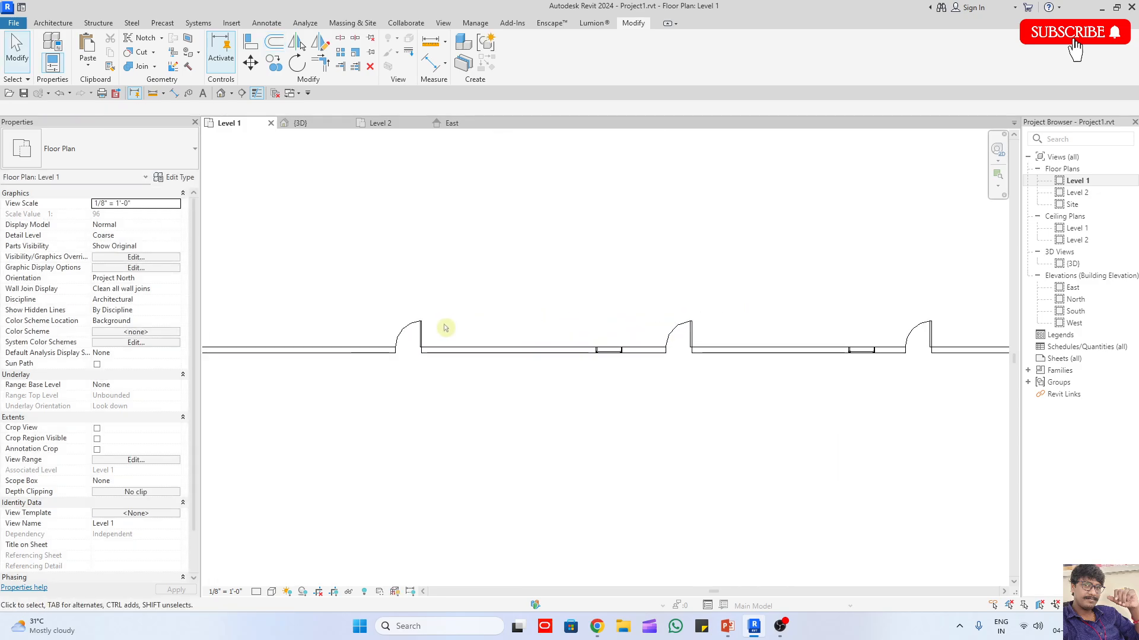
{"action": "scroll", "coordinate": [445, 328], "scroll_direction": "up", "scroll_amount": 2}
{"action": "scroll", "coordinate": [394, 353], "scroll_direction": "up", "scroll_amount": 4}
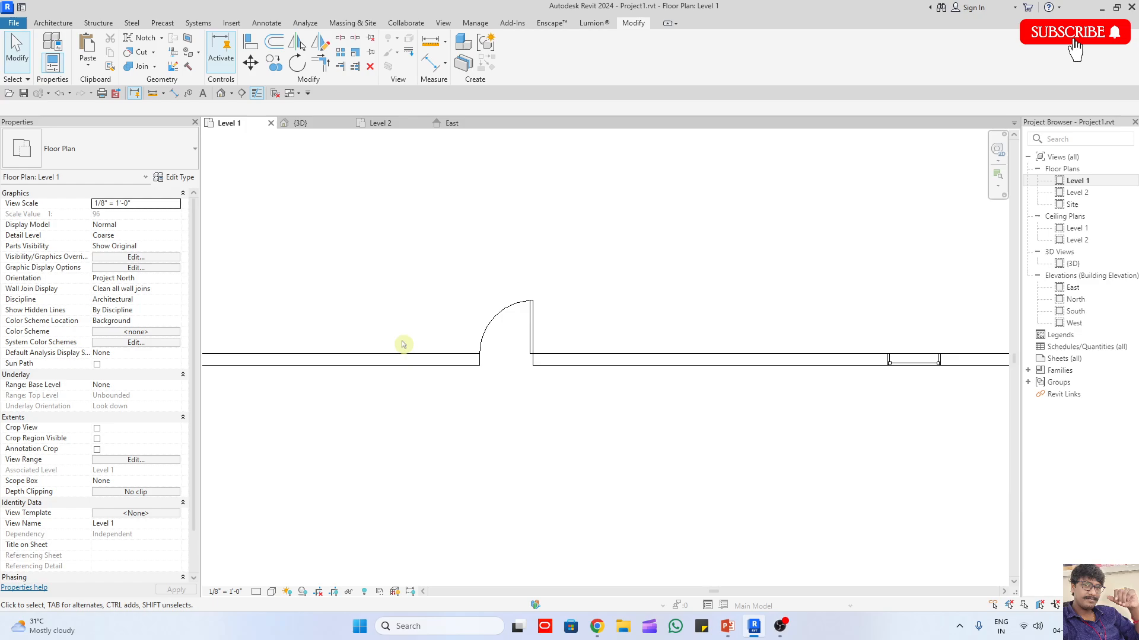
Step: Switch to the PowerPoint Navigation notes and add item 4, "Navigation wheel(shift+w)", below the Orbit line
{"action": "left_click", "coordinate": [728, 626]}
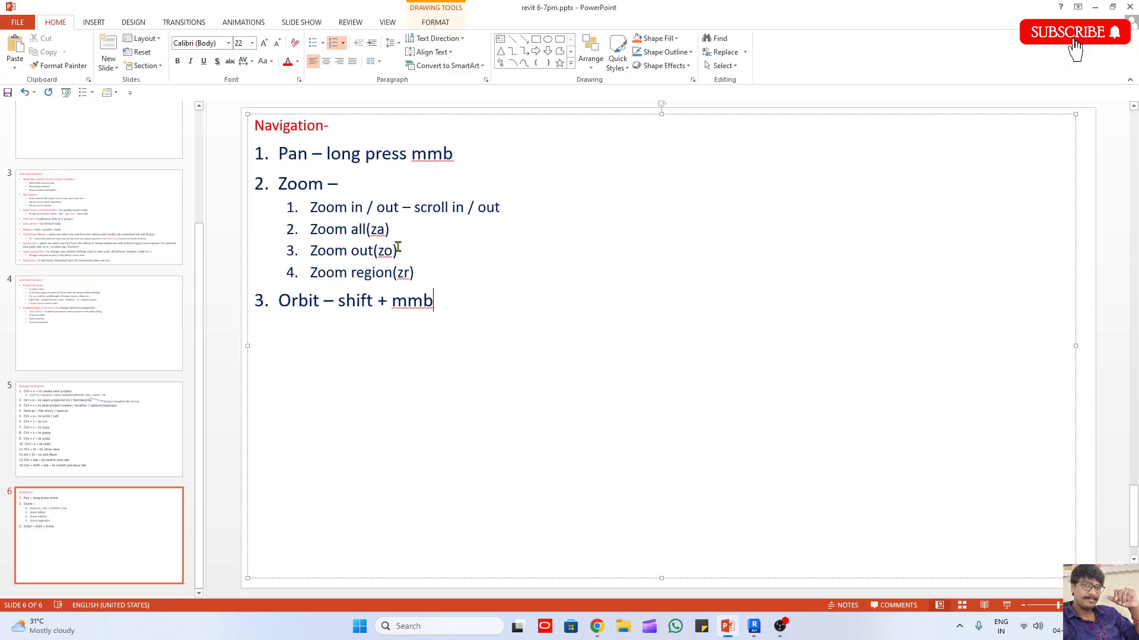
{"action": "left_click", "coordinate": [405, 227]}
{"action": "key", "text": "Return"}
{"action": "type", "text": "navigatio"}
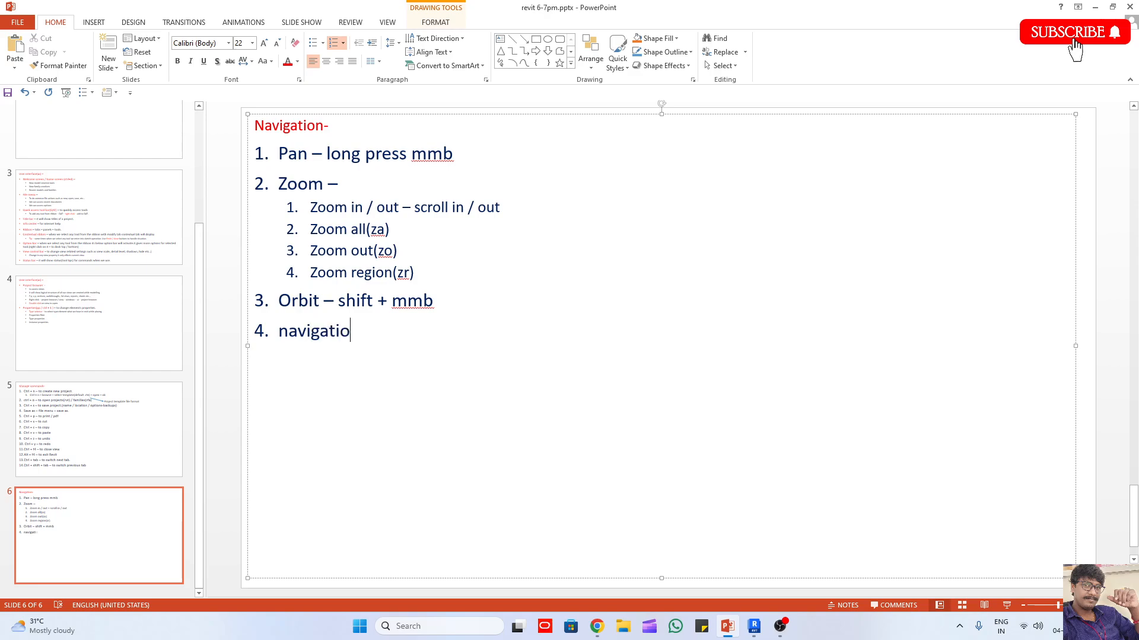
{"action": "type", "text": "n wheel"}
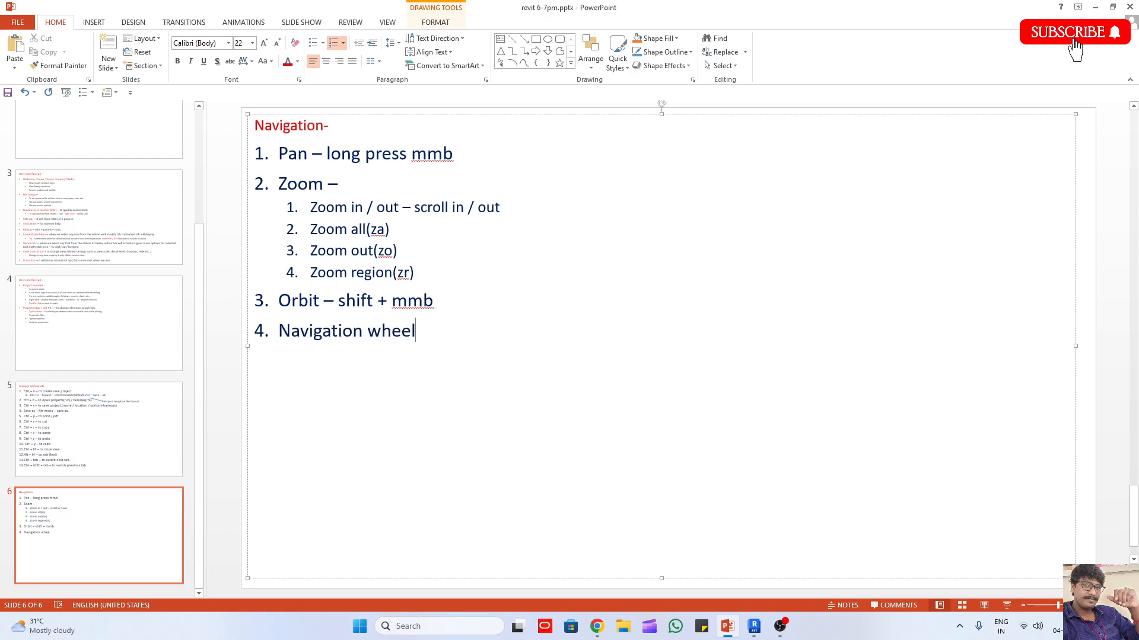
{"action": "type", "text": "(shift+w)"}
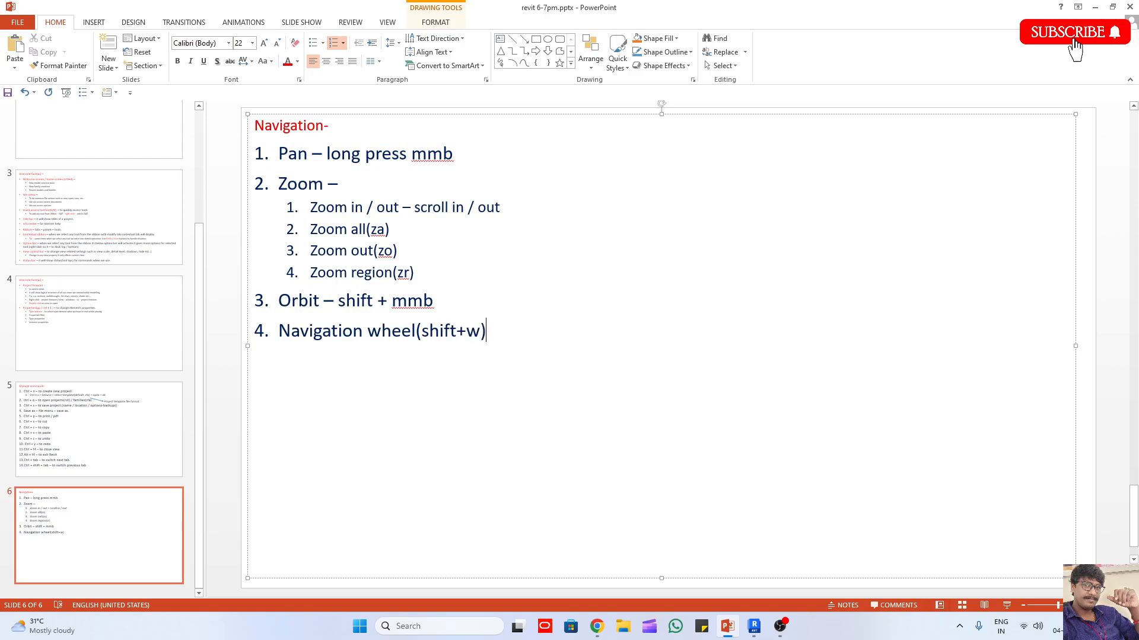
Step: Switch back to the Level 1 floor plan in Revit
{"action": "left_click", "coordinate": [754, 627]}
{"action": "scroll", "coordinate": [636, 413], "scroll_direction": "down", "scroll_amount": 2}
{"action": "mouse_move", "coordinate": [753, 622]}
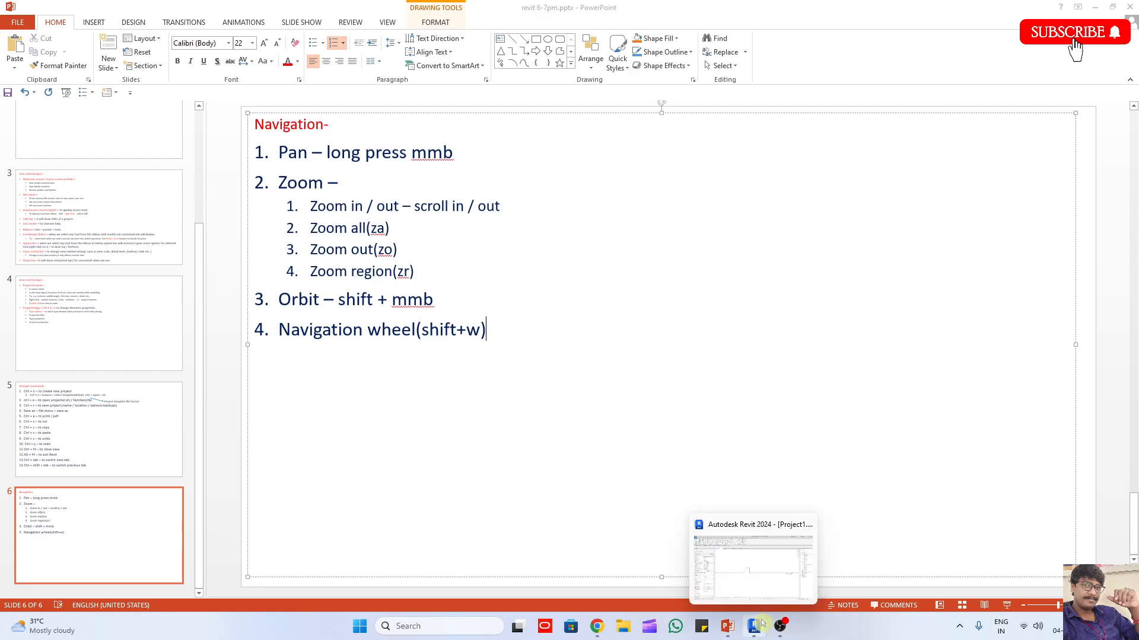
{"action": "left_click", "coordinate": [742, 571]}
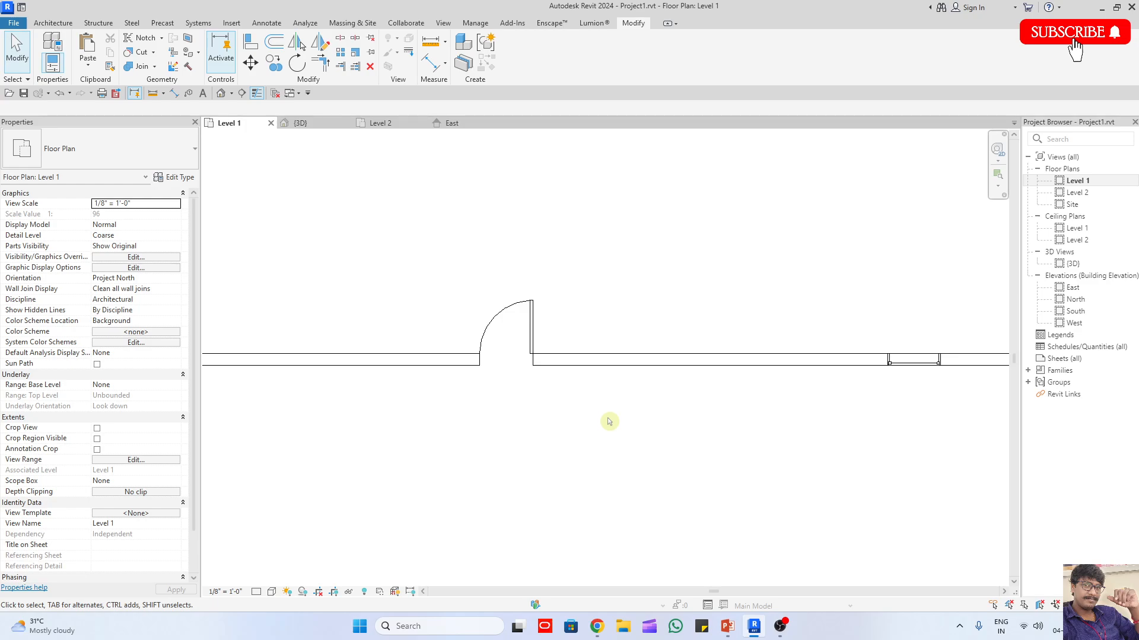
Step: Zoom out on the Level 1 plan and shift the building with the navigation wheel's Pan tool
{"action": "scroll", "coordinate": [609, 421], "scroll_direction": "down", "scroll_amount": 2}
{"action": "scroll", "coordinate": [395, 249], "scroll_direction": "down", "scroll_amount": 2}
{"action": "middle_click_drag", "start_coordinate": [664, 396], "coordinate": [627, 323]}
{"action": "key", "text": "F8"}
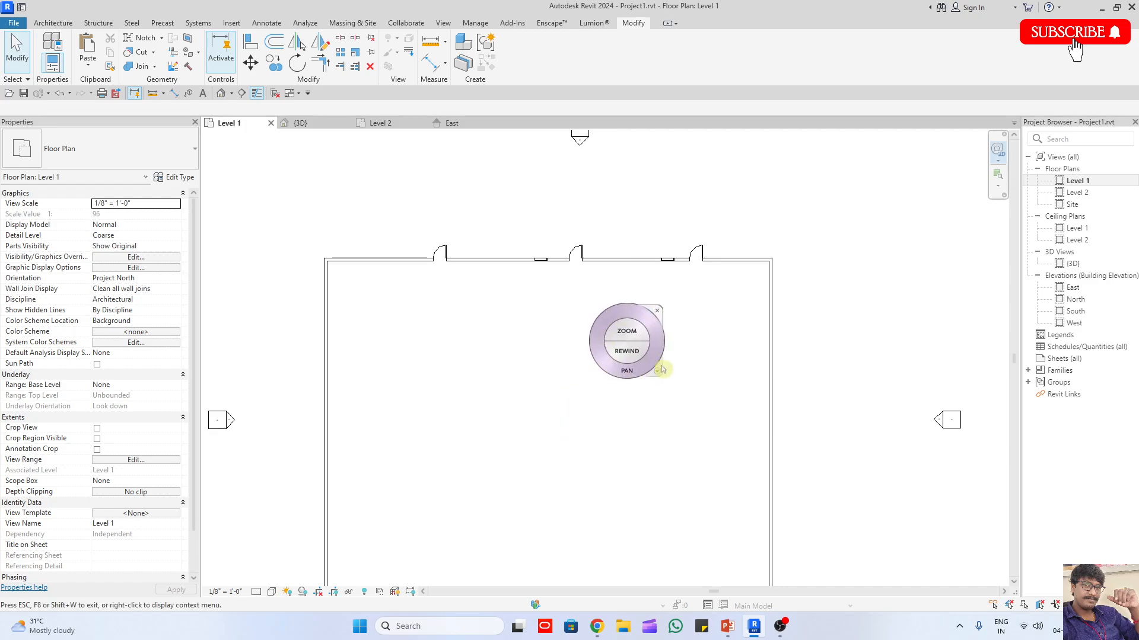
{"action": "left_click", "coordinate": [640, 346]}
{"action": "middle_click_drag", "start_coordinate": [594, 374], "coordinate": [625, 325]}
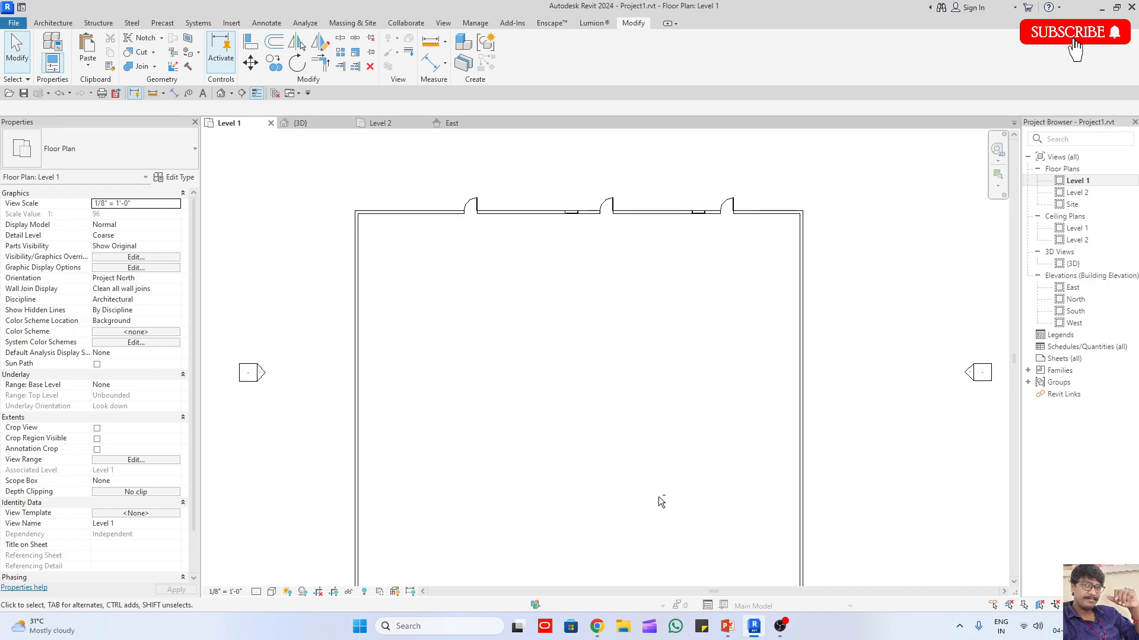
Step: Toggle the navigation wheel on and off over the Level 1 plan, ending with it displayed
{"action": "key", "text": "shift+w"}
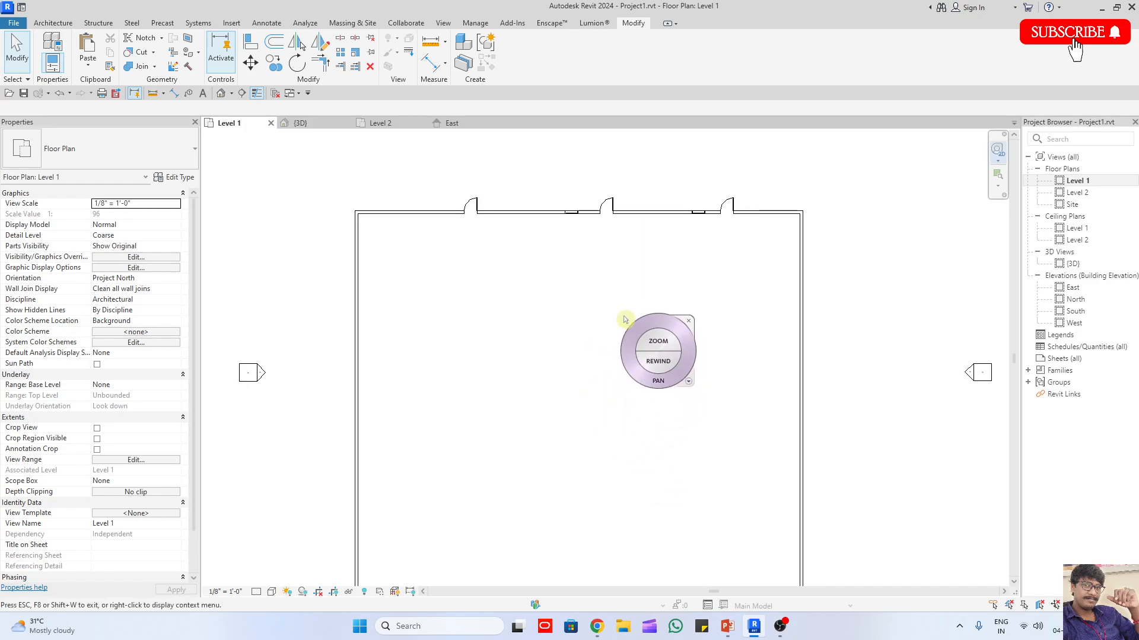
{"action": "left_click", "coordinate": [650, 375]}
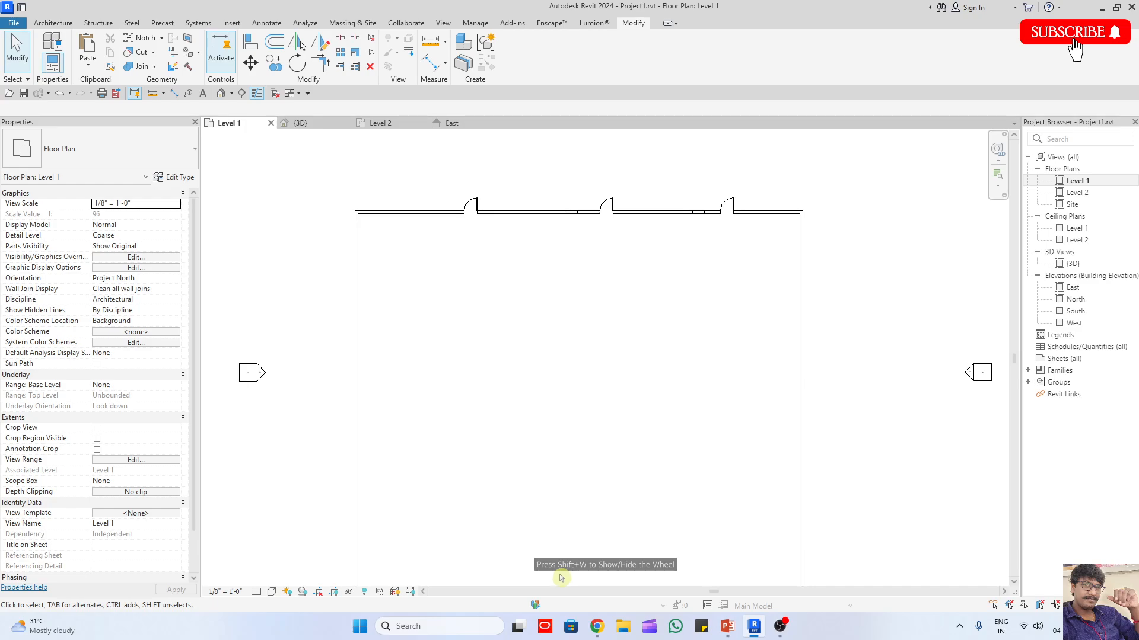
{"action": "key", "text": "shift+w"}
{"action": "left_click", "coordinate": [611, 582]}
{"action": "key", "text": "shift+w"}
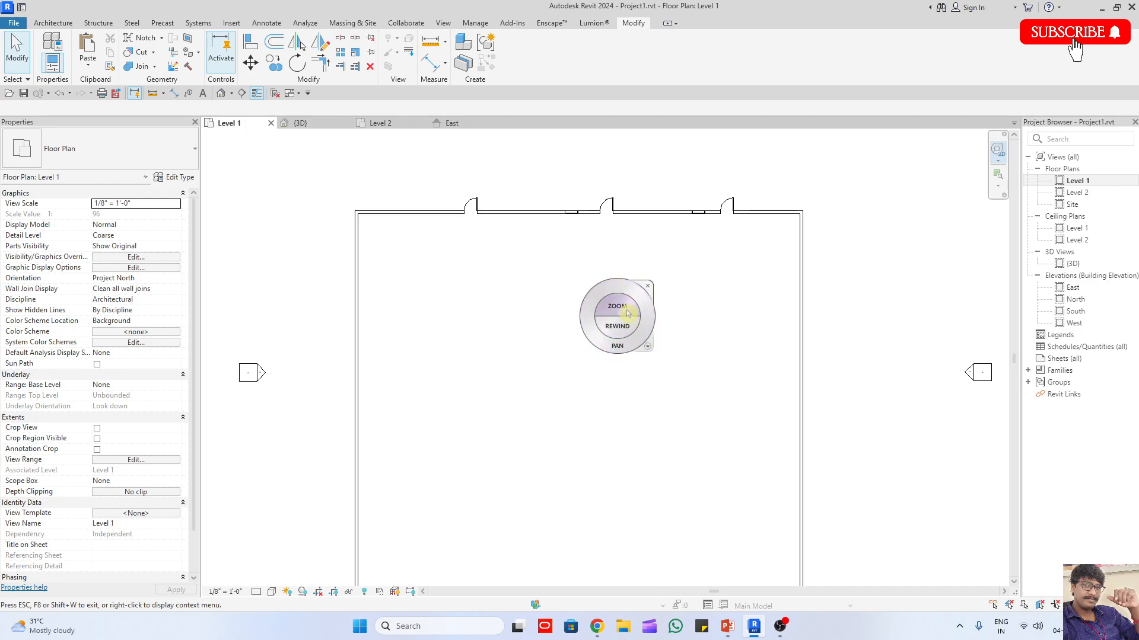
Step: Zoom and pan the plan with the navigation wheel, including a close-up of an upper-wall door and back out
{"action": "left_click_drag", "start_coordinate": [627, 312], "coordinate": [648, 338]}
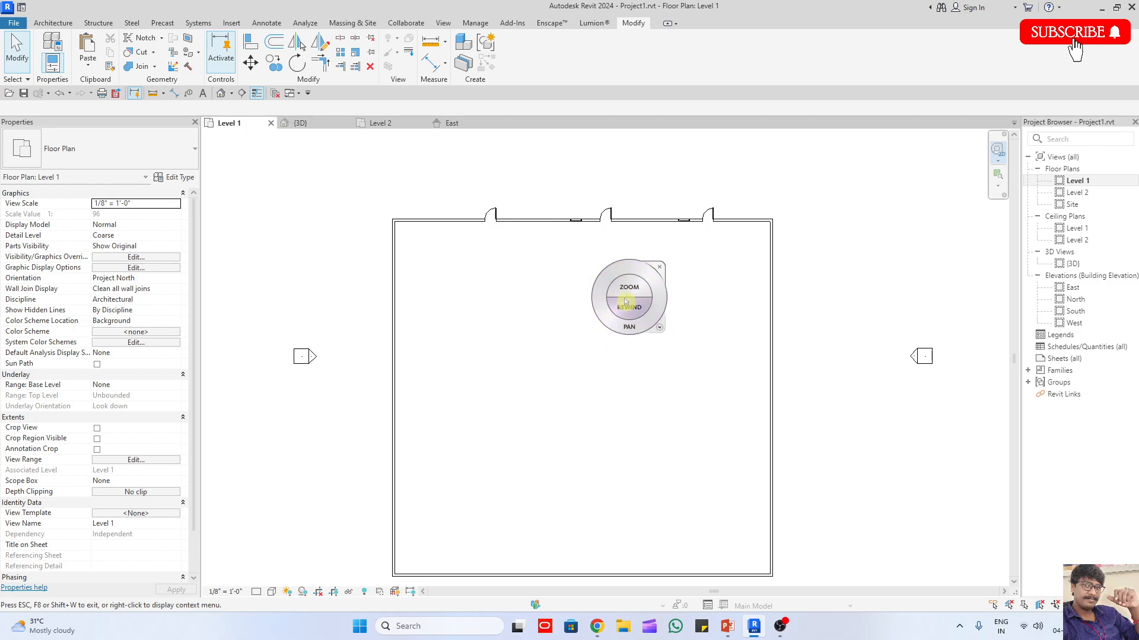
{"action": "left_click_drag", "start_coordinate": [630, 330], "coordinate": [697, 330]}
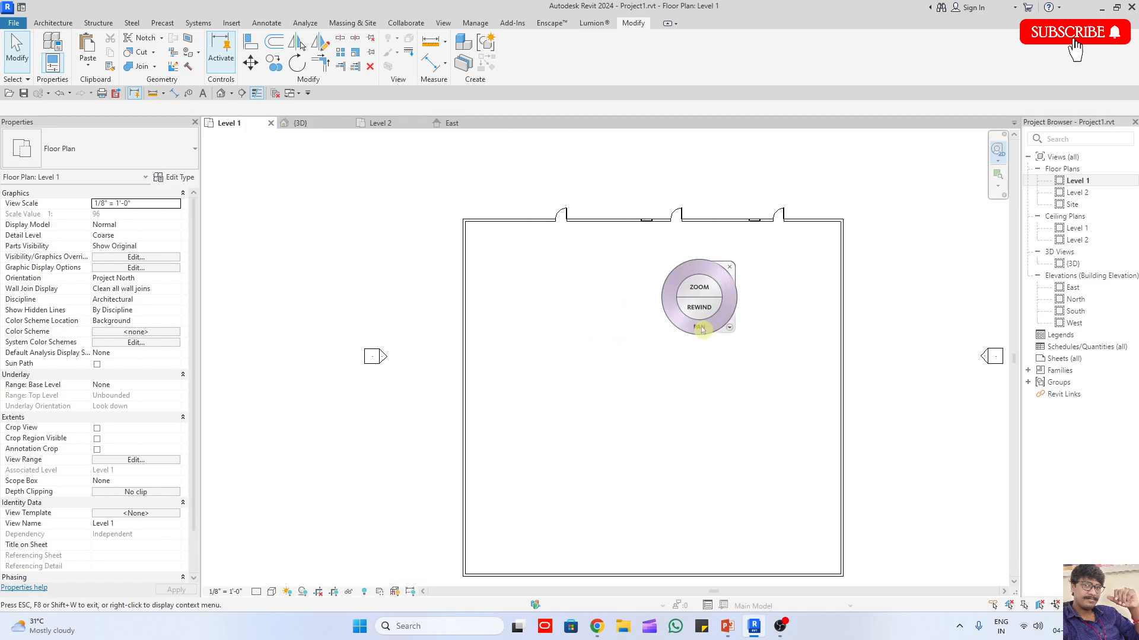
{"action": "left_click_drag", "start_coordinate": [691, 286], "coordinate": [445, 307]}
{"action": "scroll", "coordinate": [537, 394], "scroll_direction": "up", "scroll_amount": 5}
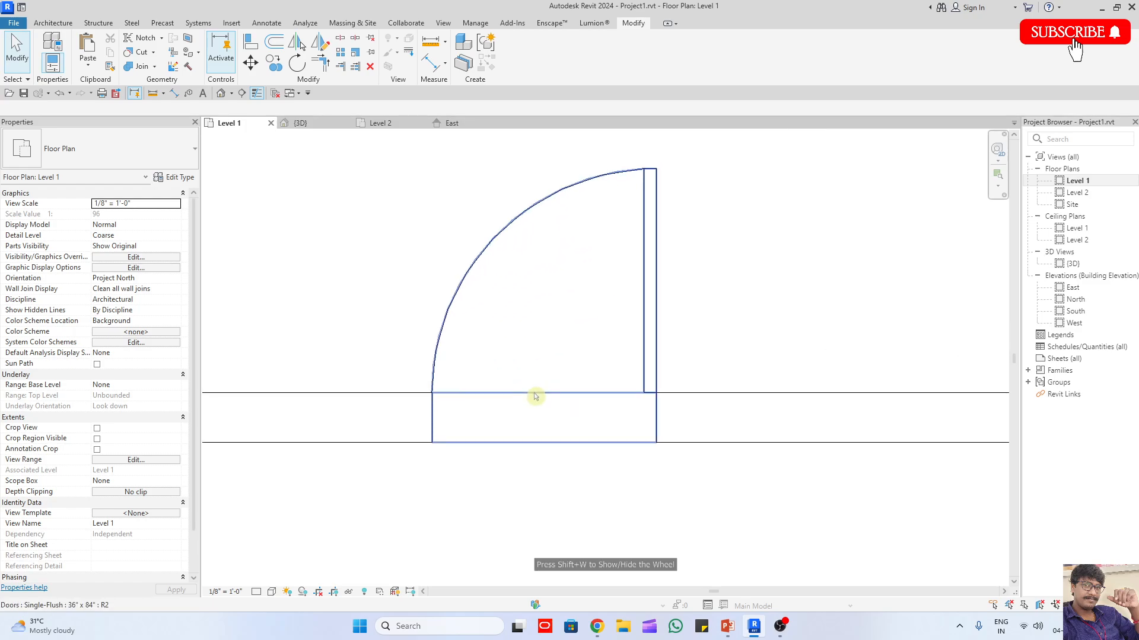
{"action": "scroll", "coordinate": [530, 392], "scroll_direction": "down", "scroll_amount": 10}
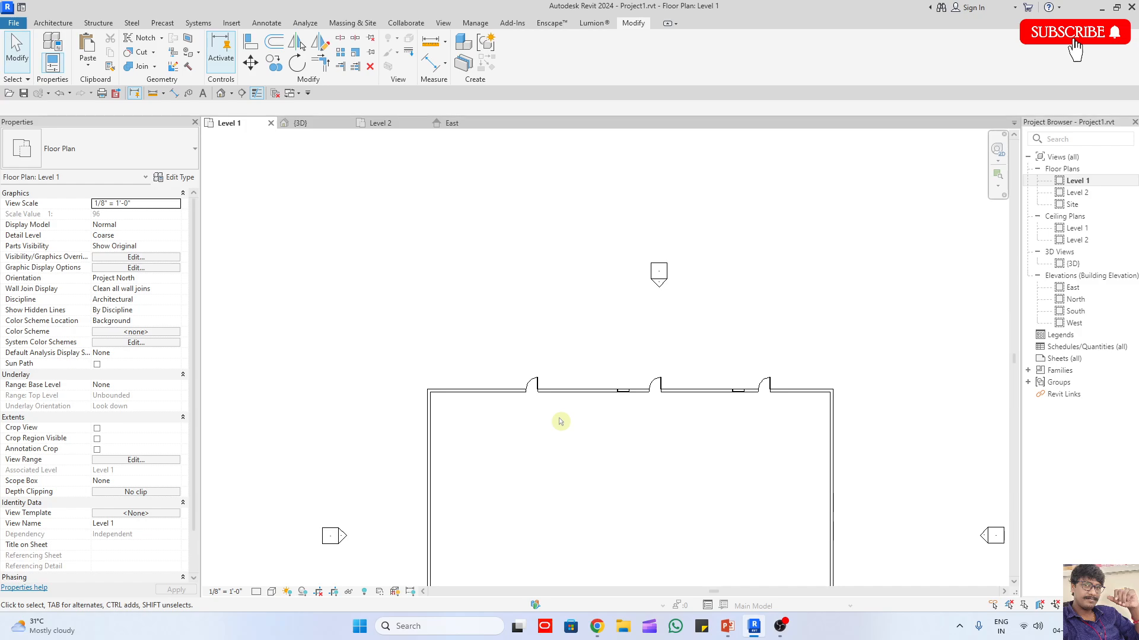
Step: Use the navigation wheel's Rewind tool to return the plan to an earlier close-up of a door and window
{"action": "key", "text": "shift+w"}
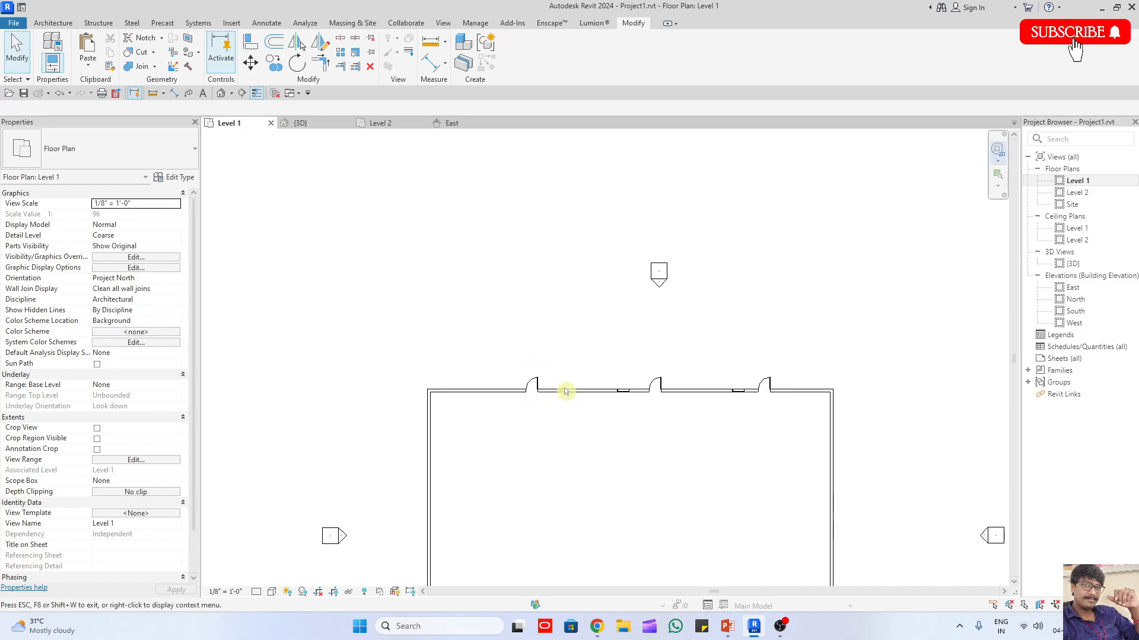
{"action": "left_click_drag", "start_coordinate": [564, 389], "coordinate": [528, 393]}
{"action": "left_click_drag", "start_coordinate": [496, 393], "coordinate": [605, 396]}
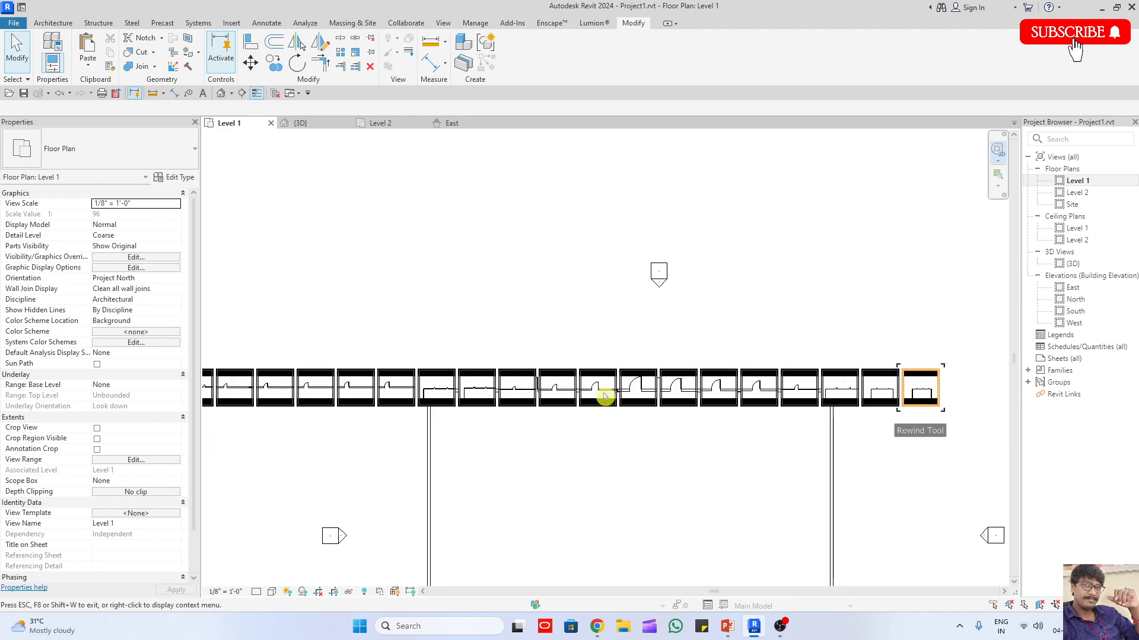
{"action": "left_click_drag", "start_coordinate": [949, 404], "coordinate": [946, 408]}
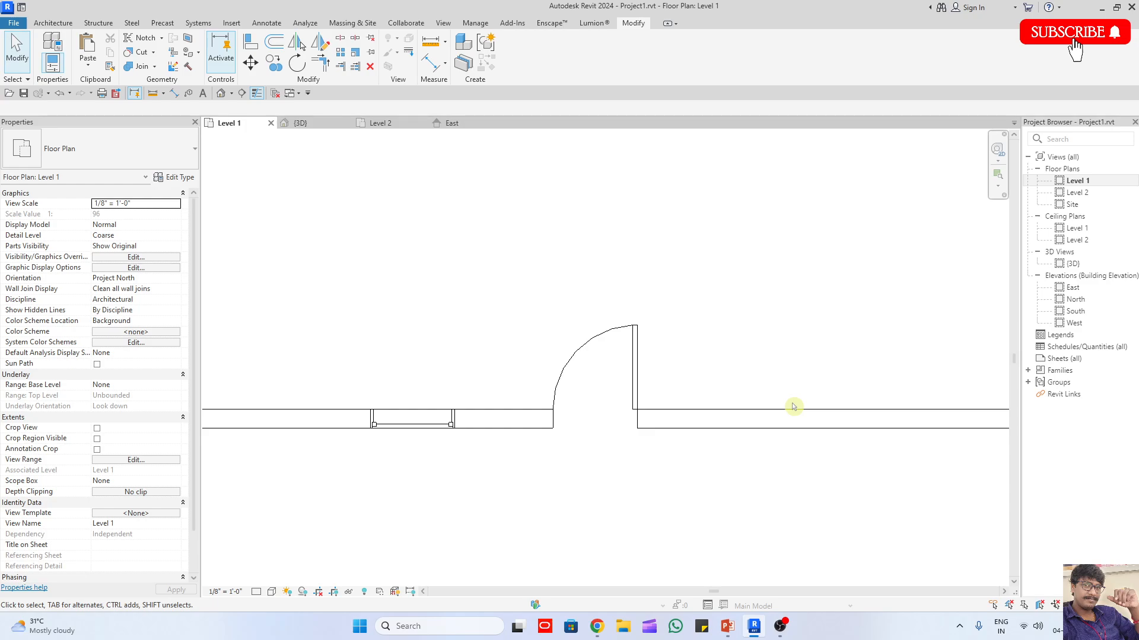
Step: Zoom out to the wall's right corner, rewind to the door and window close-up, and close the navigation wheel
{"action": "key", "text": "shift+w"}
{"action": "left_click_drag", "start_coordinate": [794, 407], "coordinate": [729, 386]}
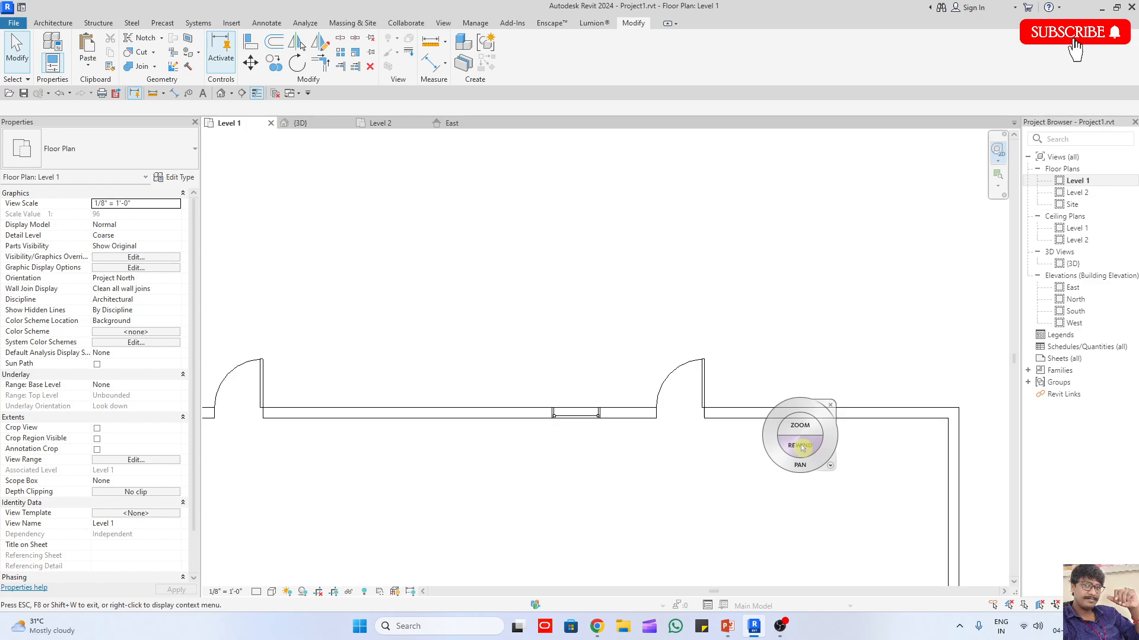
{"action": "left_click_drag", "start_coordinate": [799, 443], "coordinate": [886, 445]}
{"action": "key", "text": "Escape"}
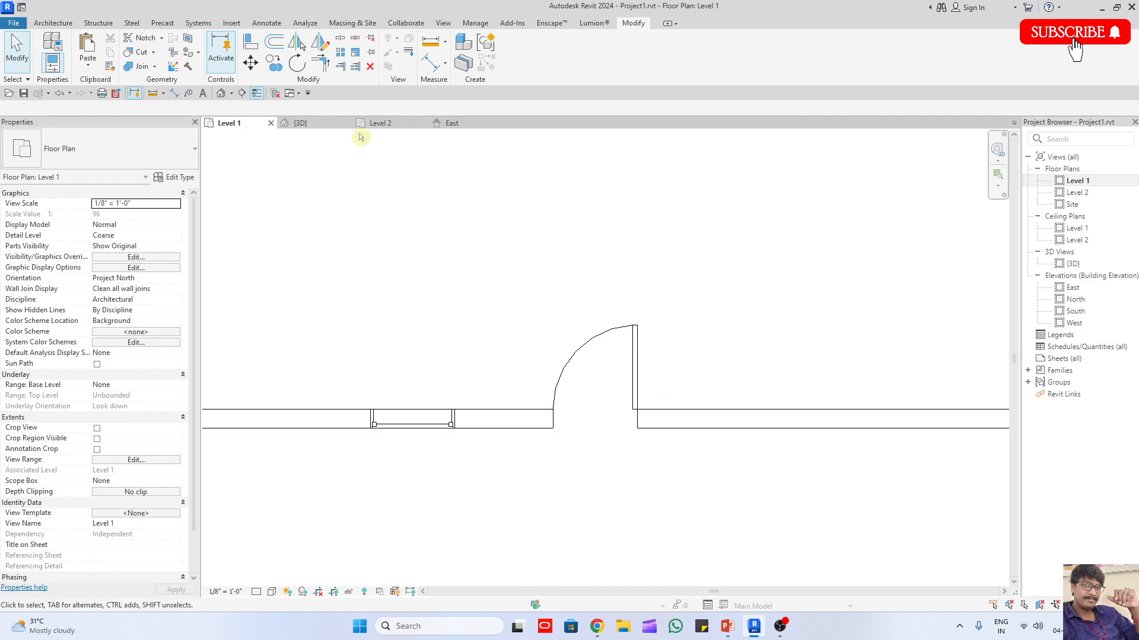
Step: Open the {3D} view and bring the whole building into view with the full navigation wheel
{"action": "left_click", "coordinate": [301, 123]}
{"action": "key", "text": "shift+w"}
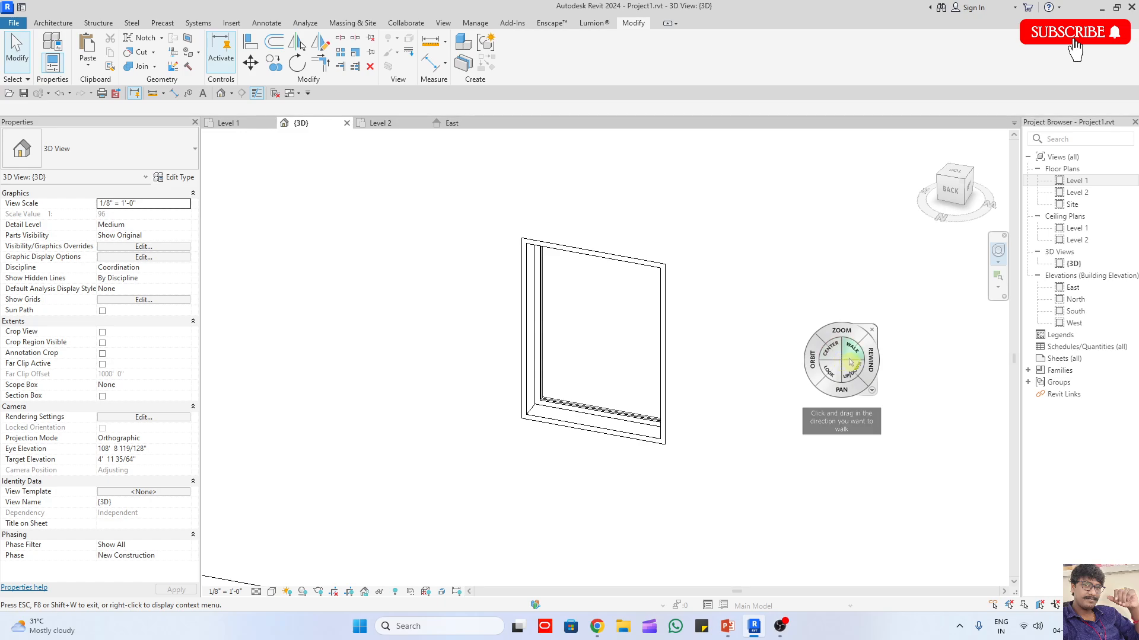
{"action": "left_click_drag", "start_coordinate": [811, 360], "coordinate": [739, 496]}
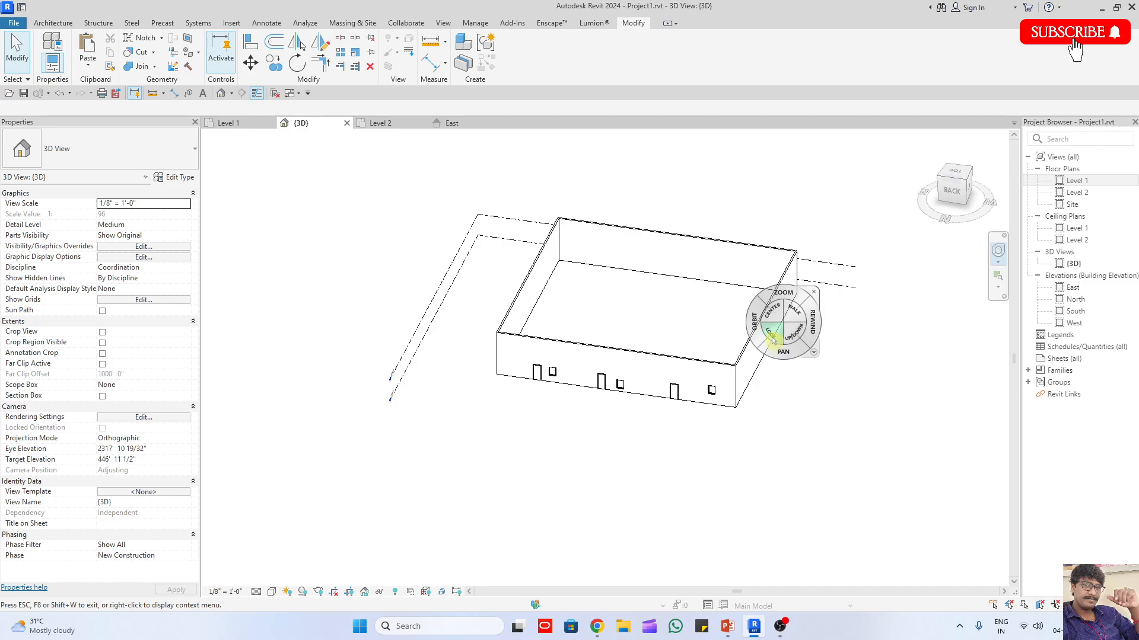
{"action": "key", "text": "Escape"}
Step: Orbit and pan the 3D building, and display the full navigation wheel briefly to examine its tools
{"action": "mouse_move", "coordinate": [778, 380]}
{"action": "middle_mouse_down"}
{"action": "mouse_move", "coordinate": [765, 388]}
{"action": "mouse_move", "coordinate": [790, 388]}
{"action": "middle_mouse_up"}
{"action": "middle_click_drag", "start_coordinate": [860, 400], "coordinate": [736, 352], "text": "shift"}
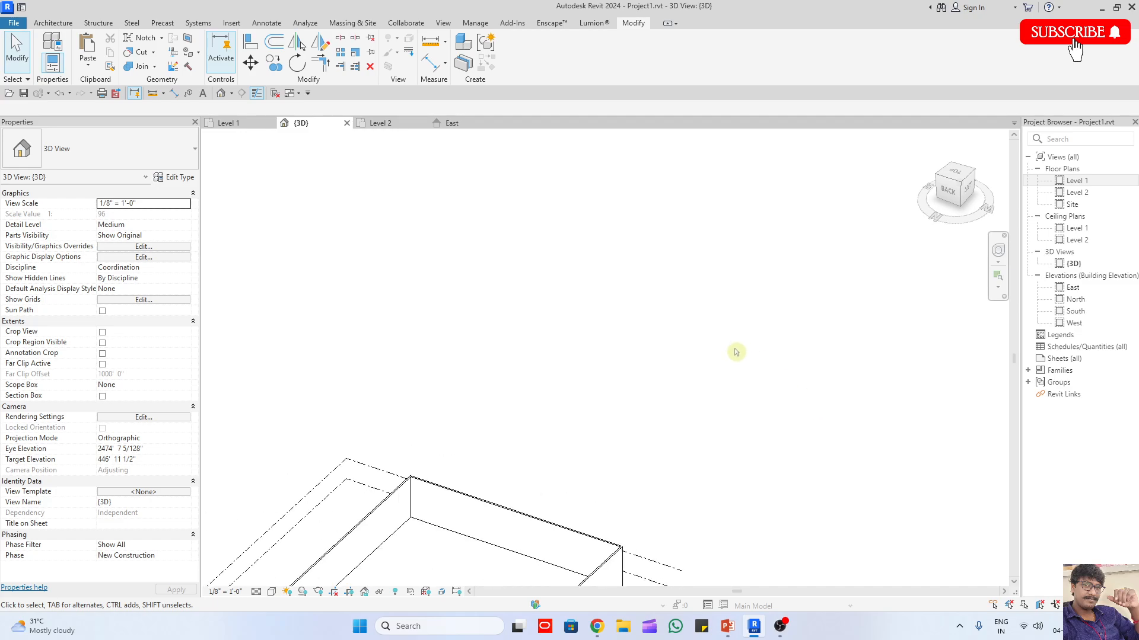
{"action": "key", "text": "shift+w"}
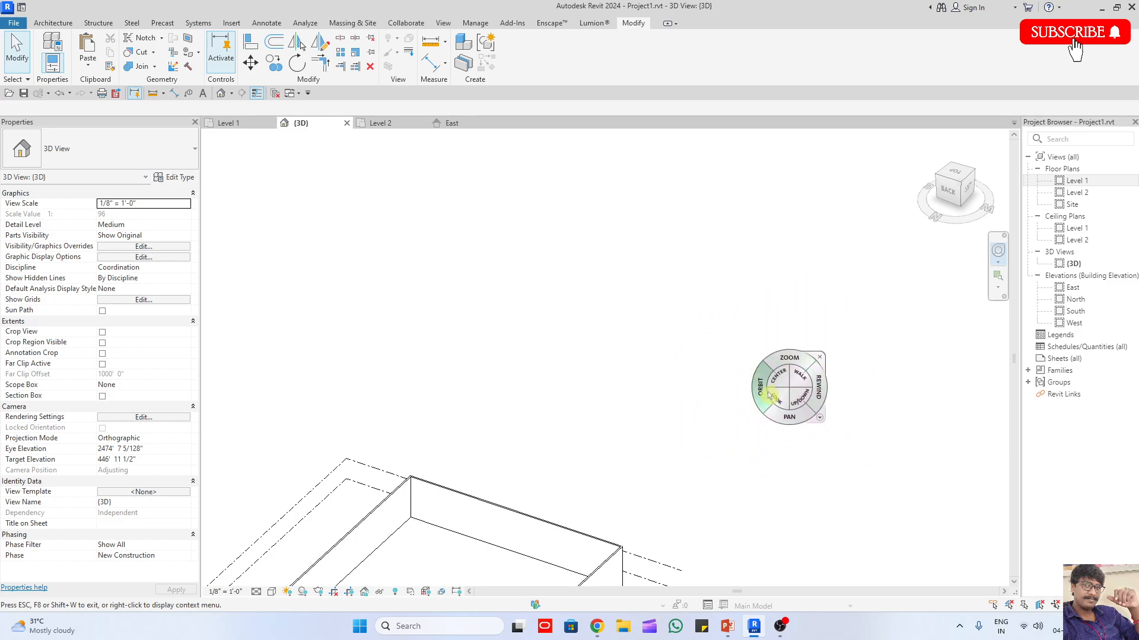
{"action": "key", "text": "Escape"}
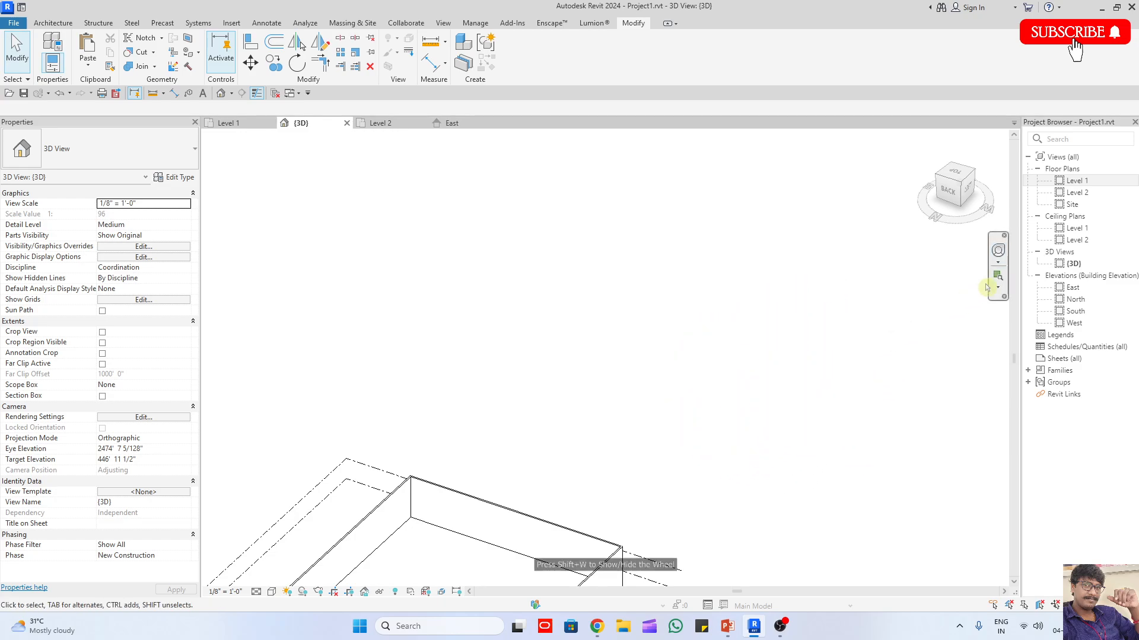
Step: On the Level 1 plan, place a camera inside the building's lower-right corner, aimed past the upper-left corner
{"action": "double_click", "coordinate": [1076, 181]}
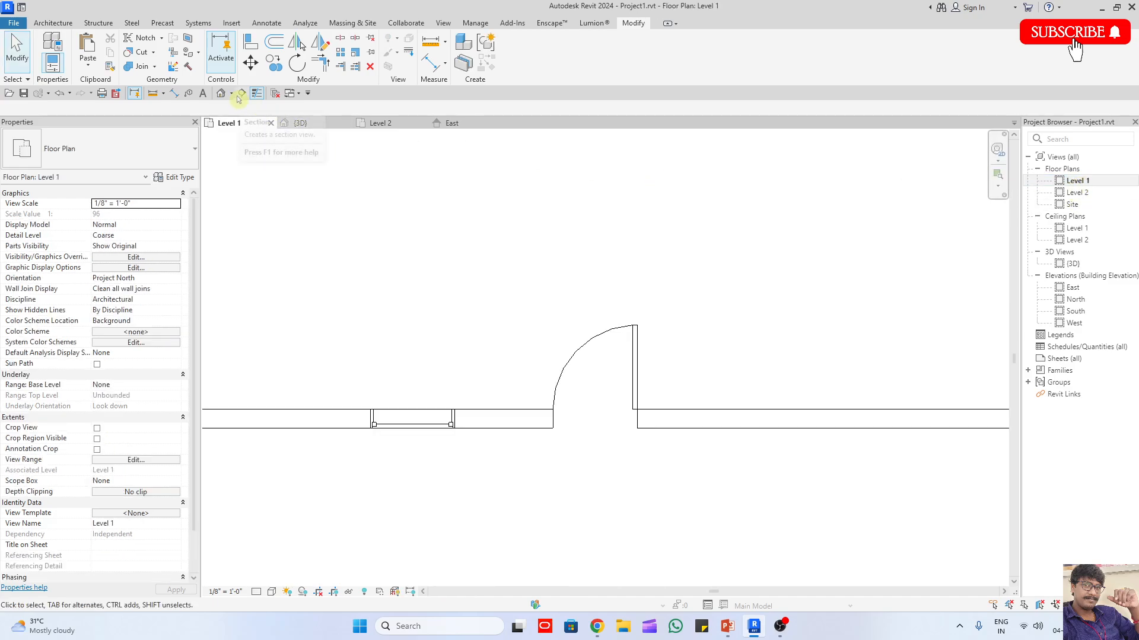
{"action": "left_click", "coordinate": [231, 93]}
{"action": "left_click", "coordinate": [241, 121]}
{"action": "scroll", "coordinate": [544, 277], "scroll_direction": "down", "scroll_amount": 3}
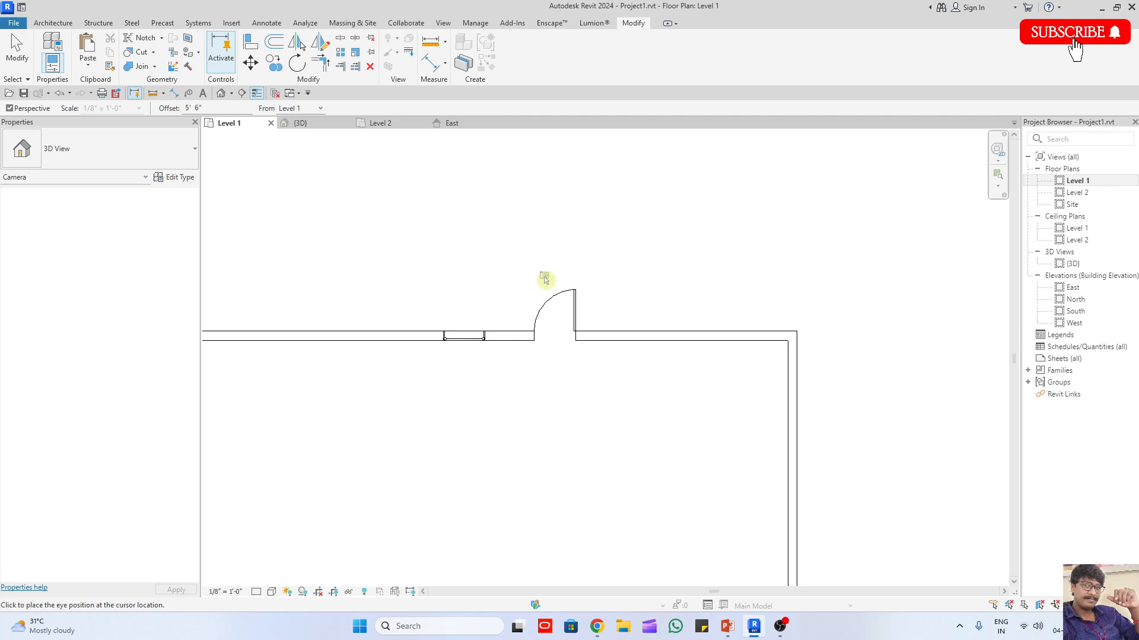
{"action": "scroll", "coordinate": [559, 290], "scroll_direction": "down", "scroll_amount": 3}
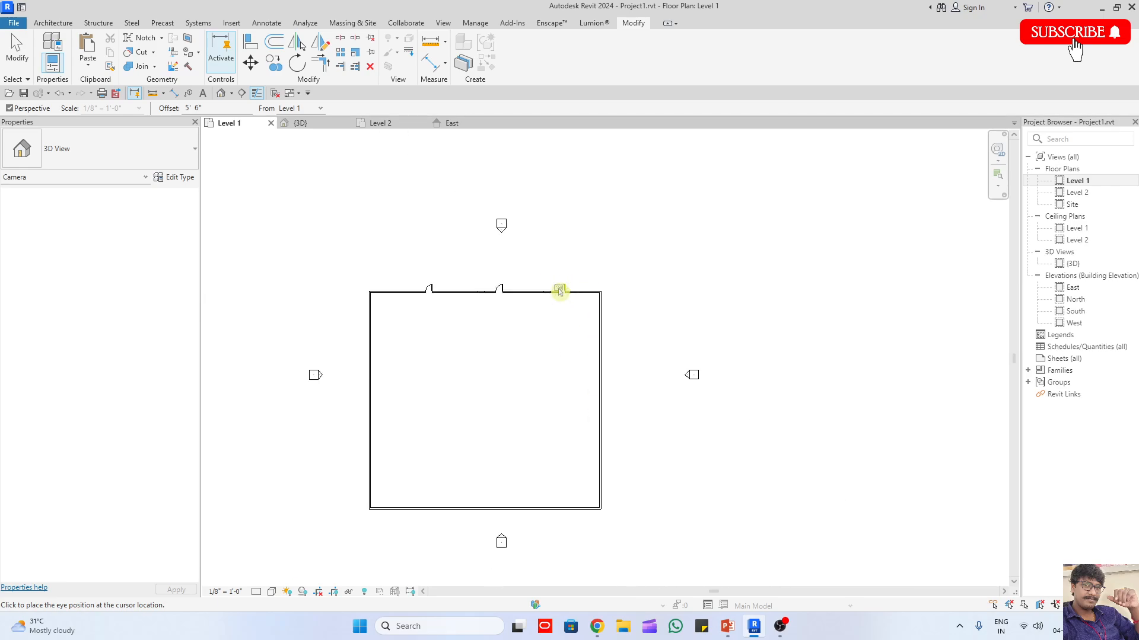
{"action": "left_click", "coordinate": [586, 473]}
{"action": "left_click", "coordinate": [368, 214]}
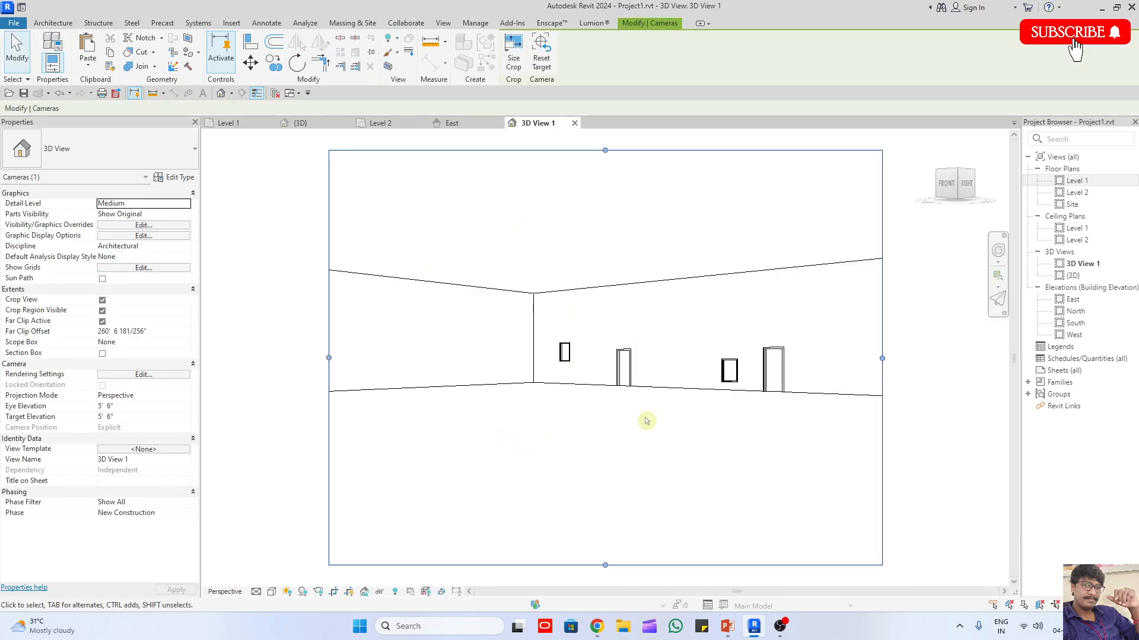
Step: Walk through the camera view towards the wall of doors and windows with the navigation wheel's Walk tool
{"action": "key", "text": "shift+w"}
{"action": "left_click_drag", "start_coordinate": [662, 438], "coordinate": [605, 493]}
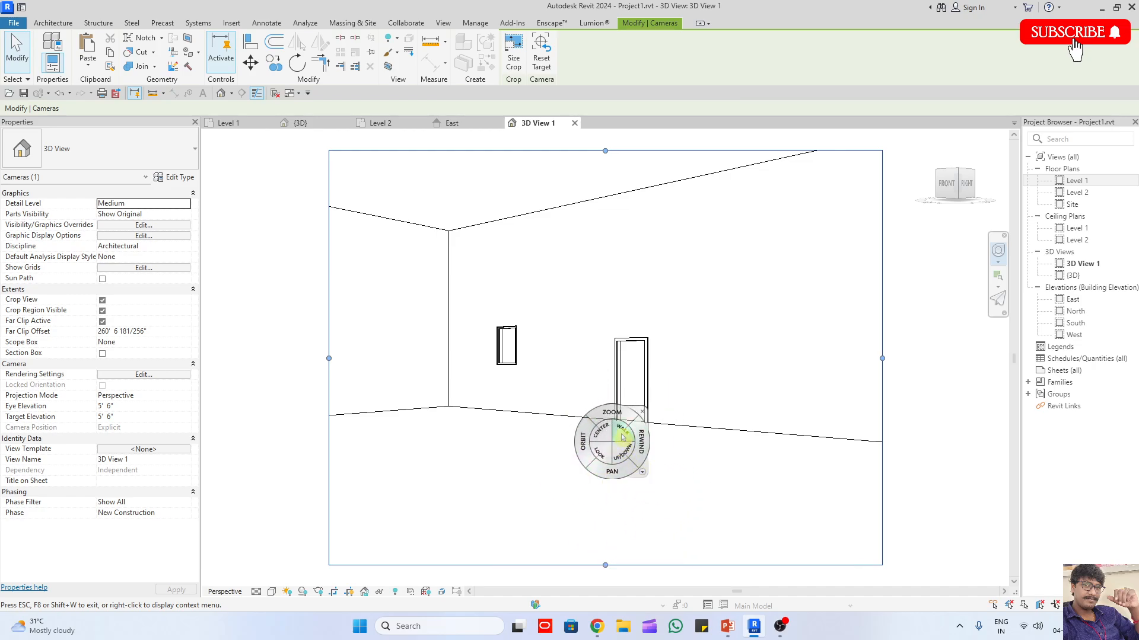
{"action": "left_click_drag", "start_coordinate": [622, 437], "coordinate": [605, 495]}
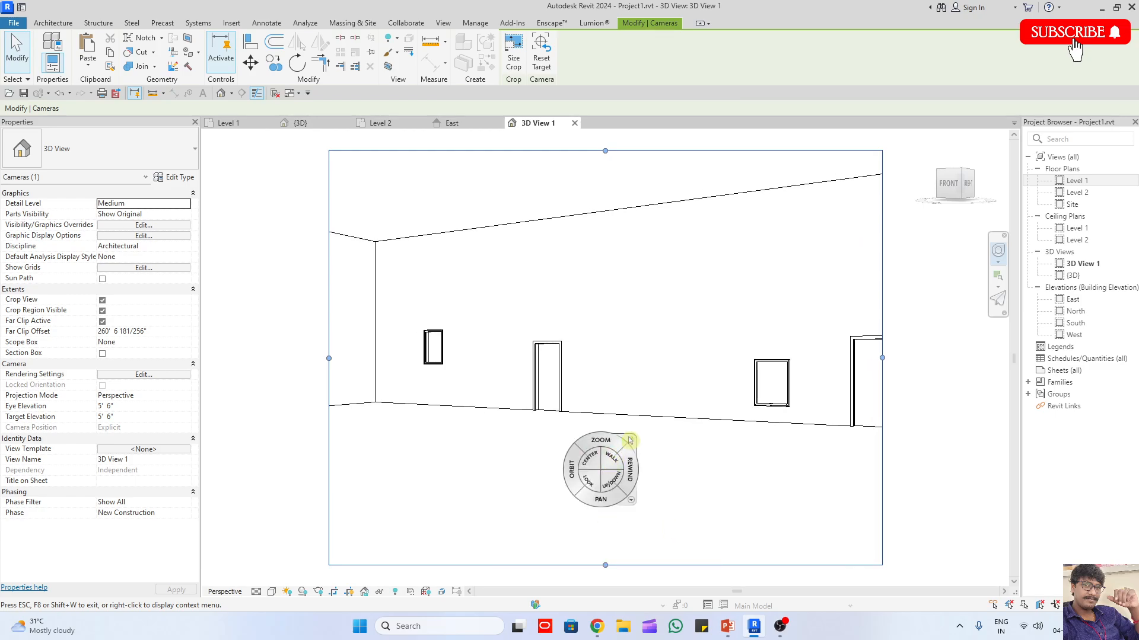
{"action": "key", "text": "Escape"}
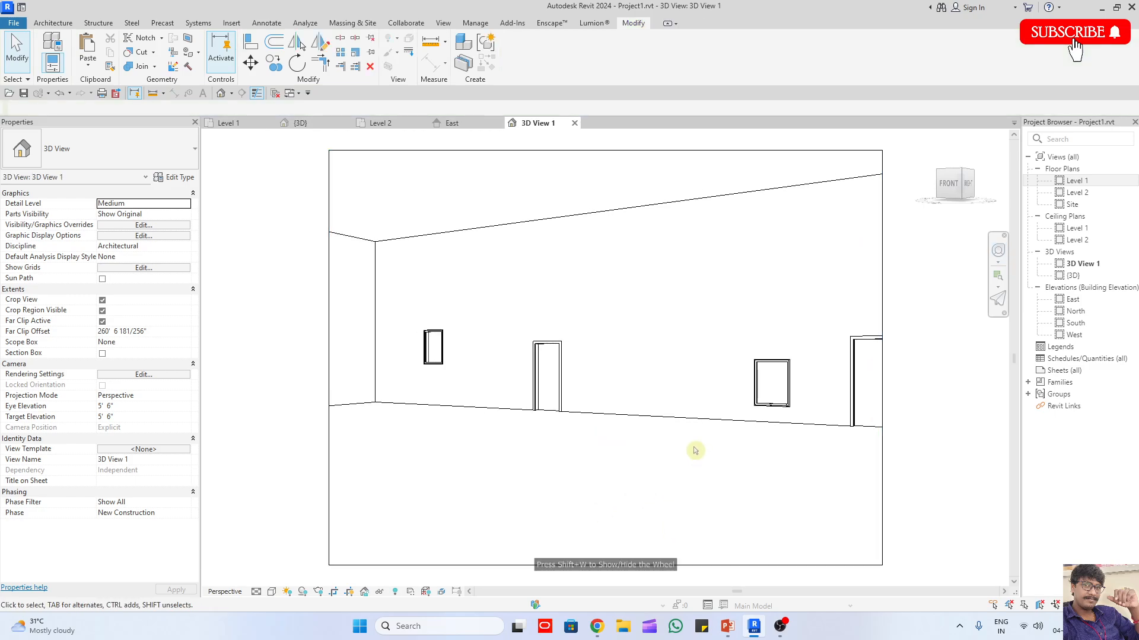
Step: Raise and lower the camera with the wheel's Up/Down tool, and turn its direction with the Look tool
{"action": "key", "text": "shift+w"}
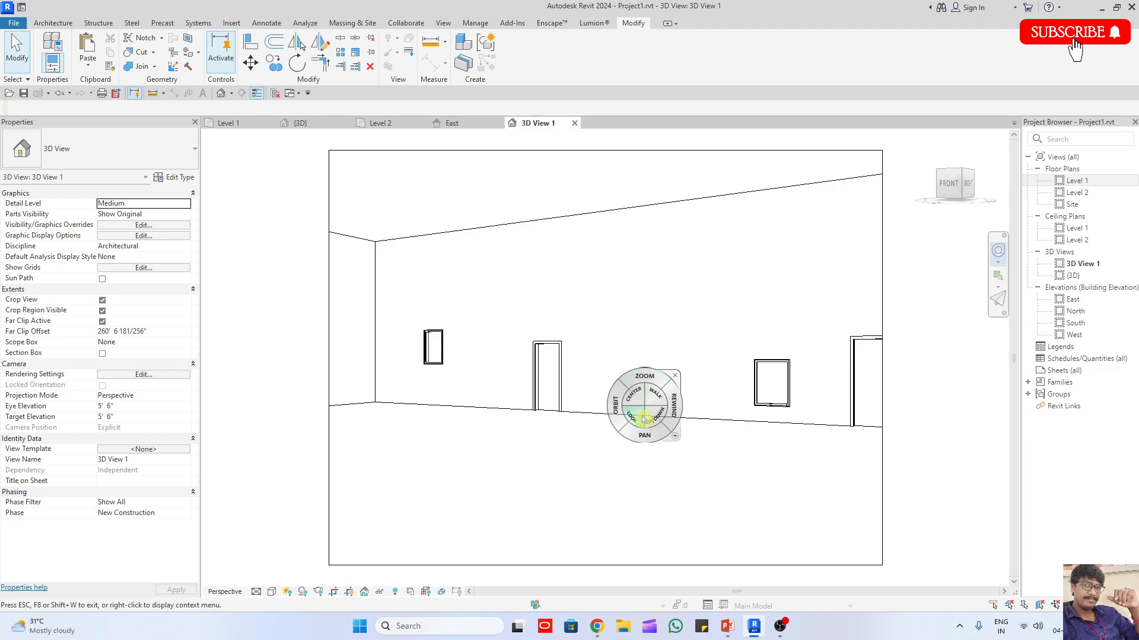
{"action": "left_click_drag", "start_coordinate": [658, 419], "coordinate": [612, 440]}
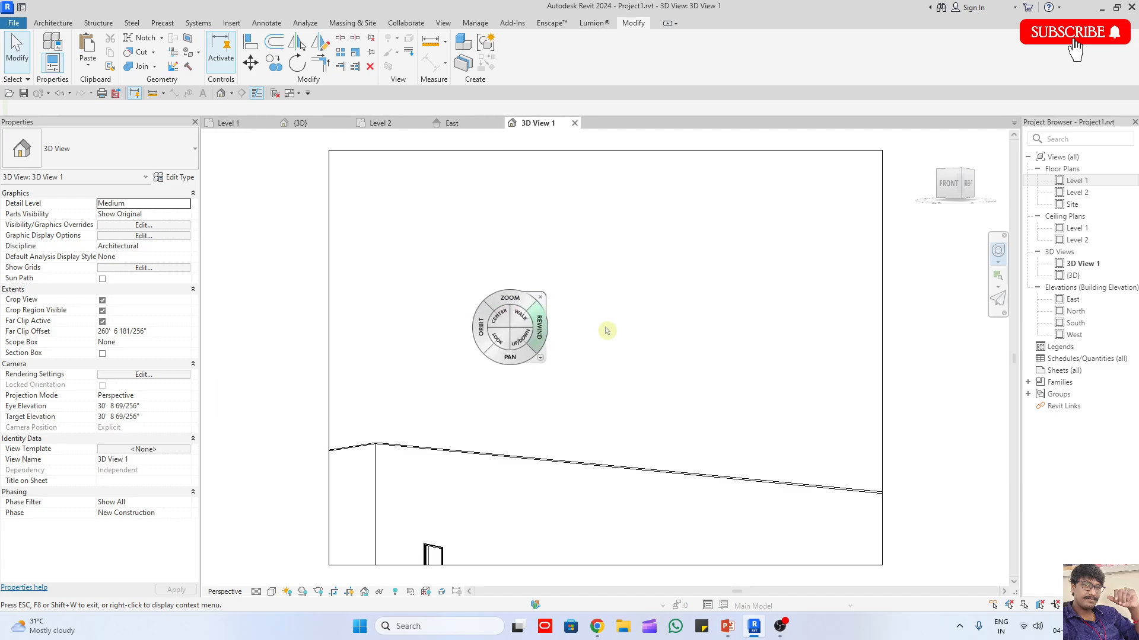
{"action": "left_click_drag", "start_coordinate": [694, 356], "coordinate": [713, 500]}
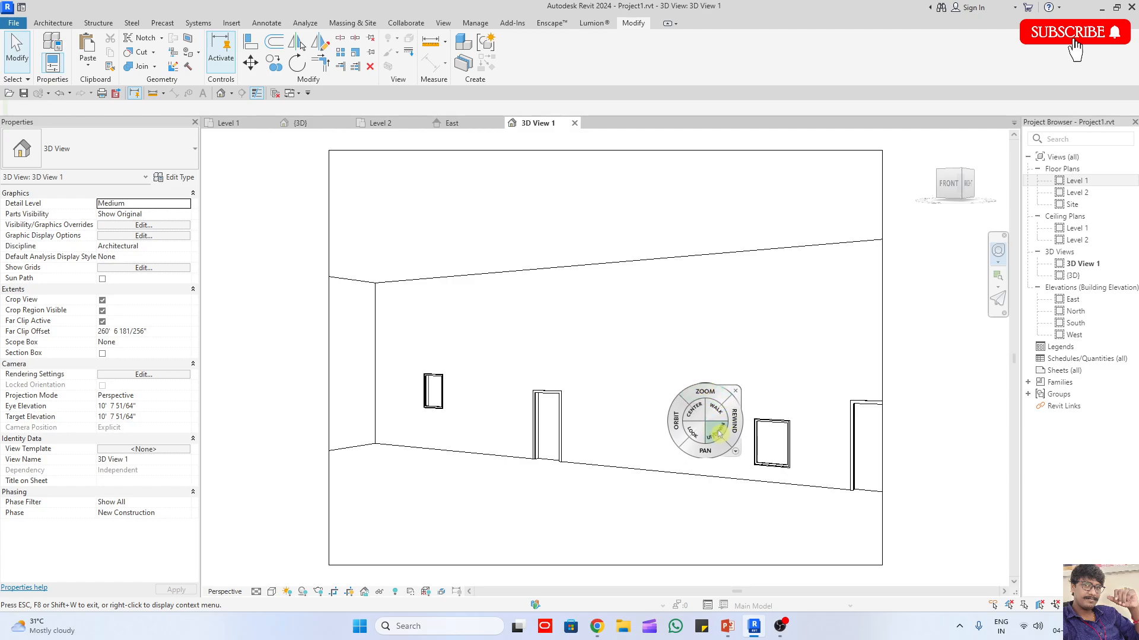
{"action": "left_click_drag", "start_coordinate": [717, 433], "coordinate": [718, 578]}
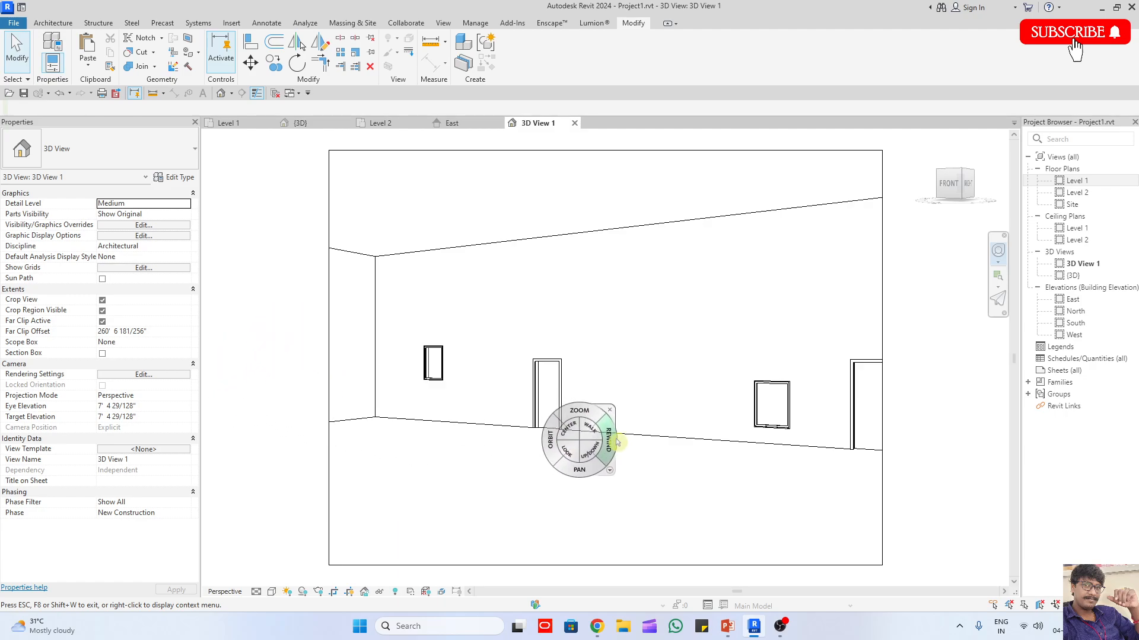
{"action": "left_click_drag", "start_coordinate": [569, 455], "coordinate": [540, 442]}
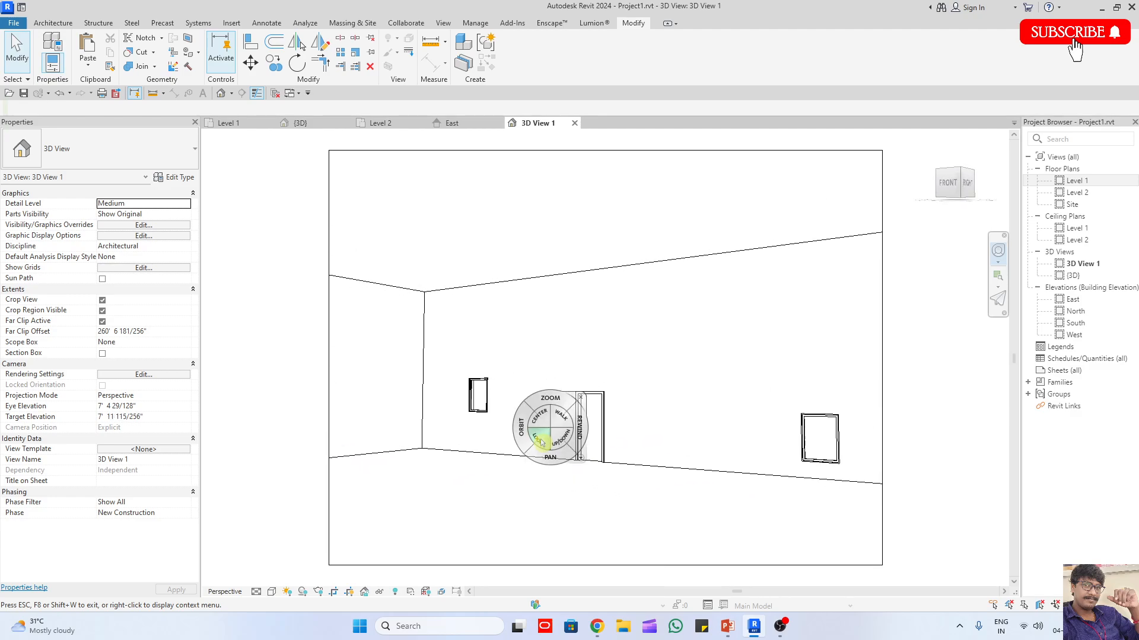
{"action": "key", "text": "Escape"}
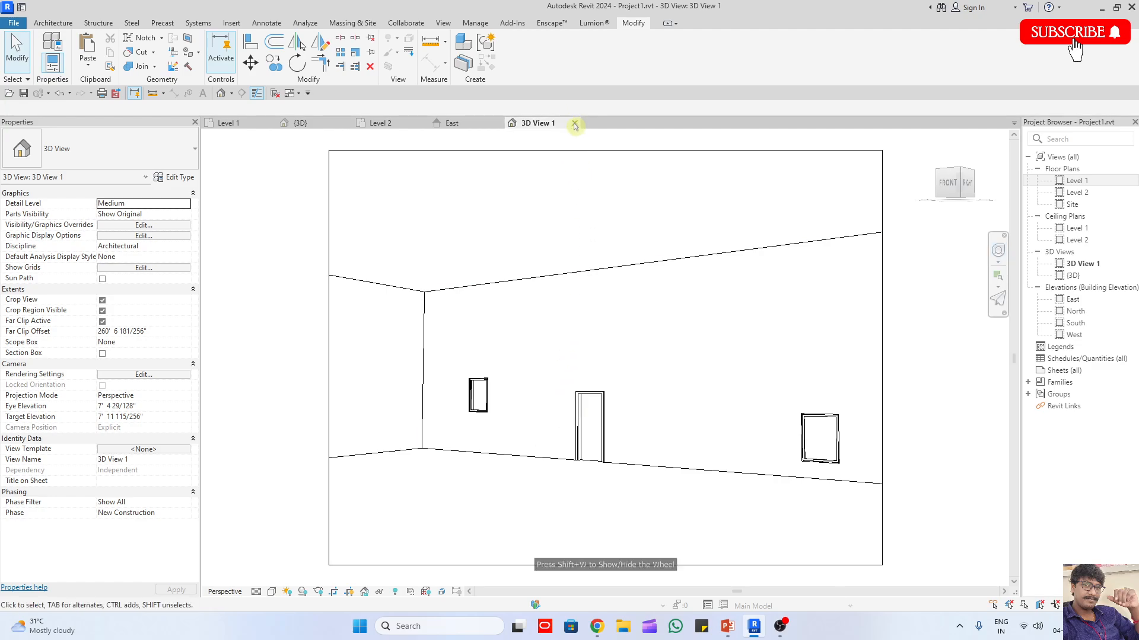
Step: Close the 3D View 1 camera view and return to the {3D} view, showing the whole building
{"action": "left_click", "coordinate": [575, 123]}
{"action": "left_click", "coordinate": [318, 123]}
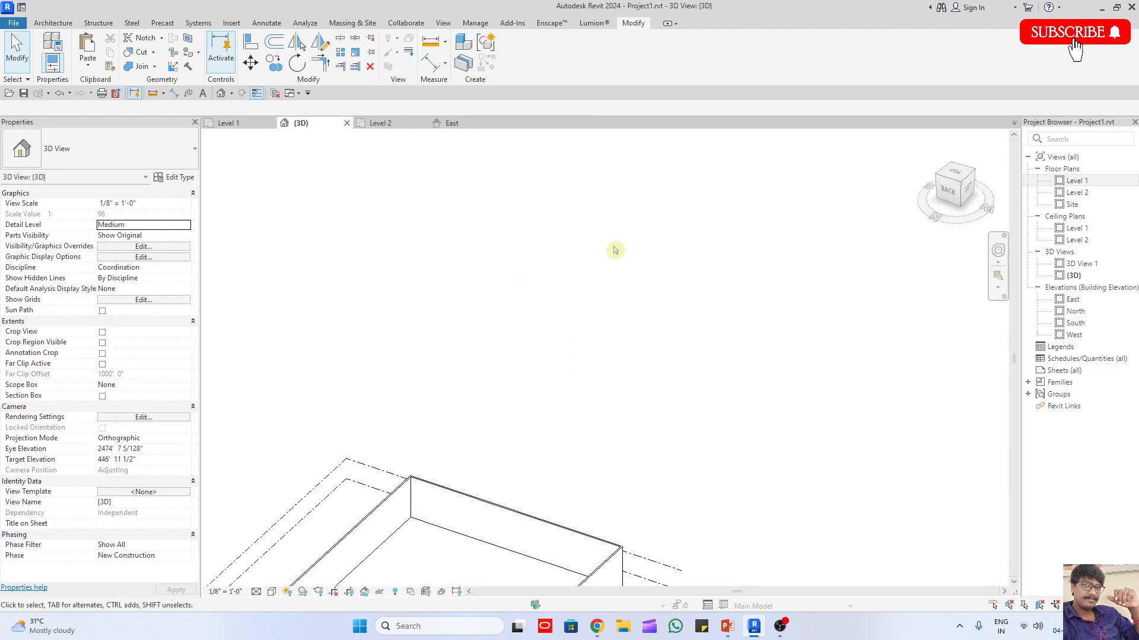
{"action": "scroll", "coordinate": [595, 211], "scroll_direction": "down", "scroll_amount": 4}
{"action": "scroll", "coordinate": [573, 318], "scroll_direction": "up", "scroll_amount": 5}
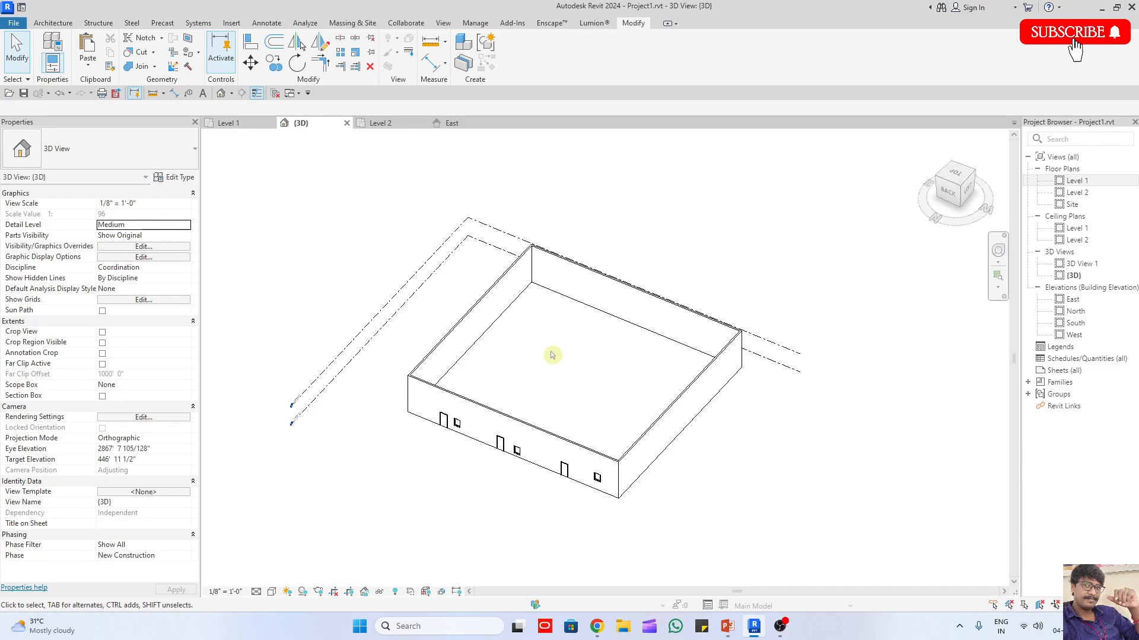
Step: Pan the 3D view slightly, tilt the building with the navigation wheel's Orbit tool, and close the wheel
{"action": "mouse_move", "coordinate": [463, 353]}
{"action": "middle_mouse_down"}
{"action": "mouse_move", "coordinate": [617, 321]}
{"action": "mouse_move", "coordinate": [437, 379]}
{"action": "mouse_move", "coordinate": [453, 353]}
{"action": "middle_mouse_up"}
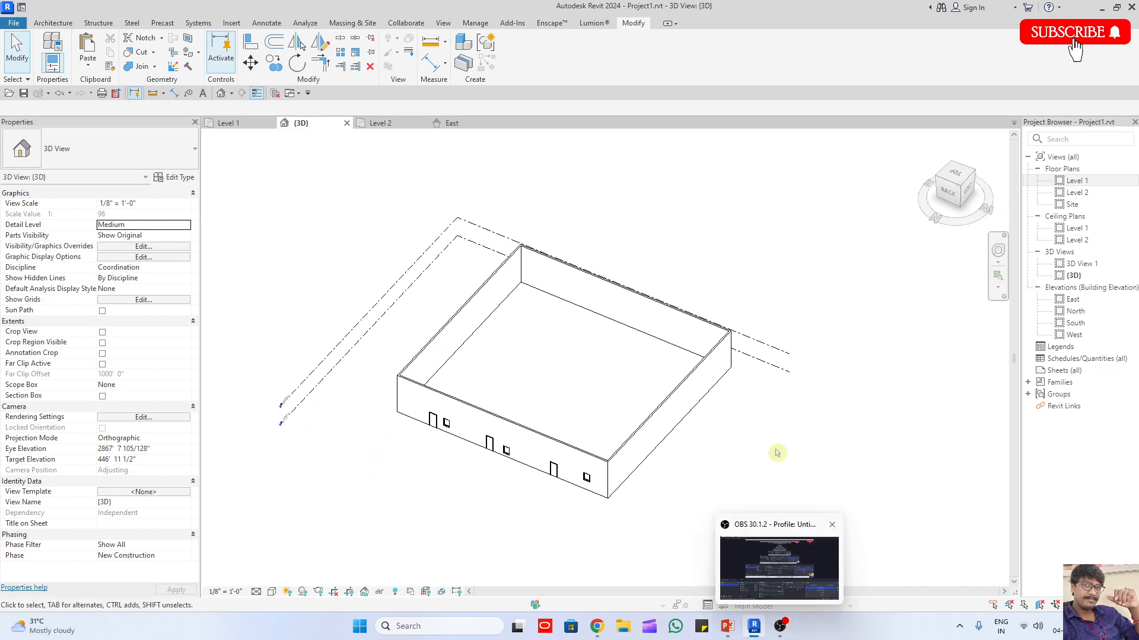
{"action": "key", "text": "shift+w"}
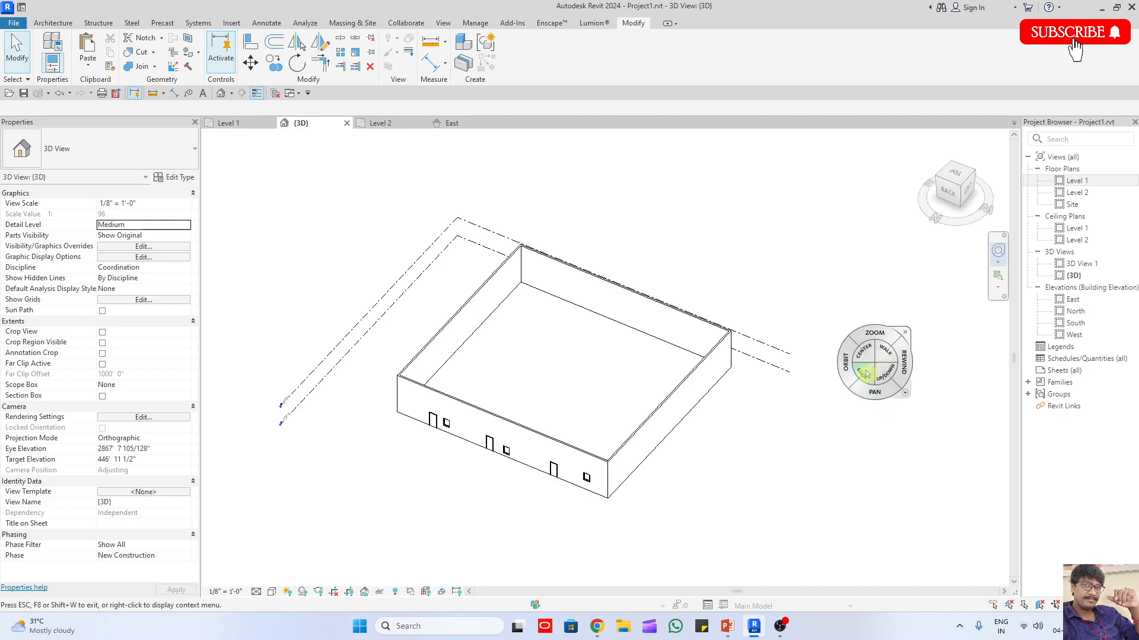
{"action": "mouse_move", "coordinate": [845, 372]}
{"action": "left_mouse_down"}
{"action": "mouse_move", "coordinate": [795, 376]}
{"action": "mouse_move", "coordinate": [857, 363]}
{"action": "mouse_move", "coordinate": [821, 371]}
{"action": "mouse_move", "coordinate": [845, 366]}
{"action": "left_mouse_up"}
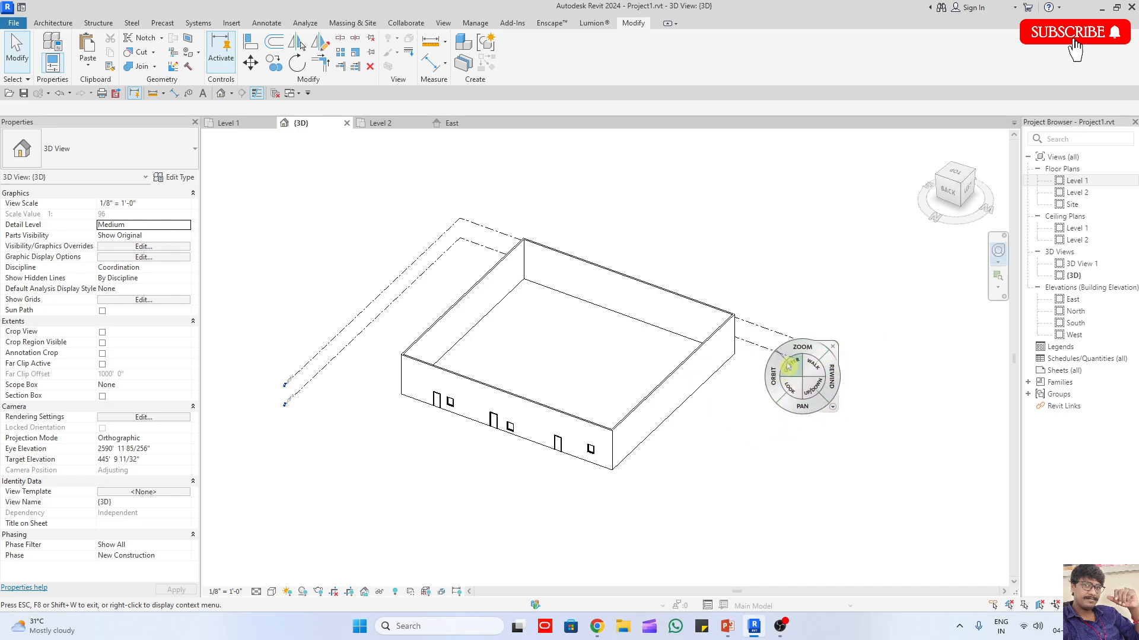
{"action": "key", "text": "Escape"}
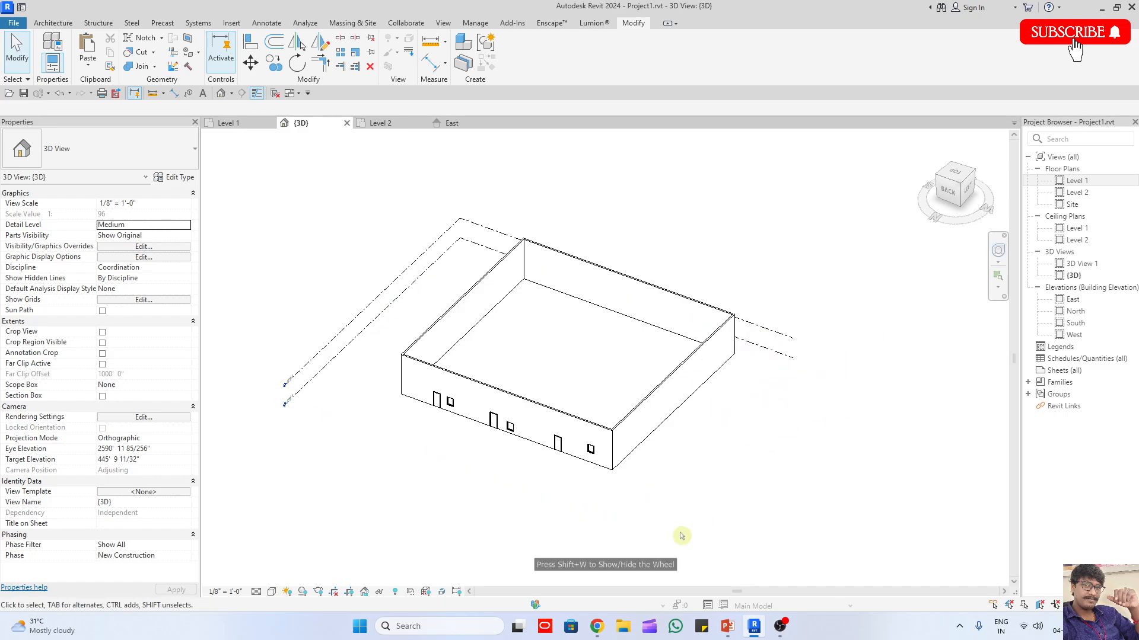
Step: Switch to the revit 6-7pm.pptx presentation in PowerPoint and add items 5 "Ks" and 6 "views" to slide 6's Navigation list
{"action": "left_click", "coordinate": [728, 626]}
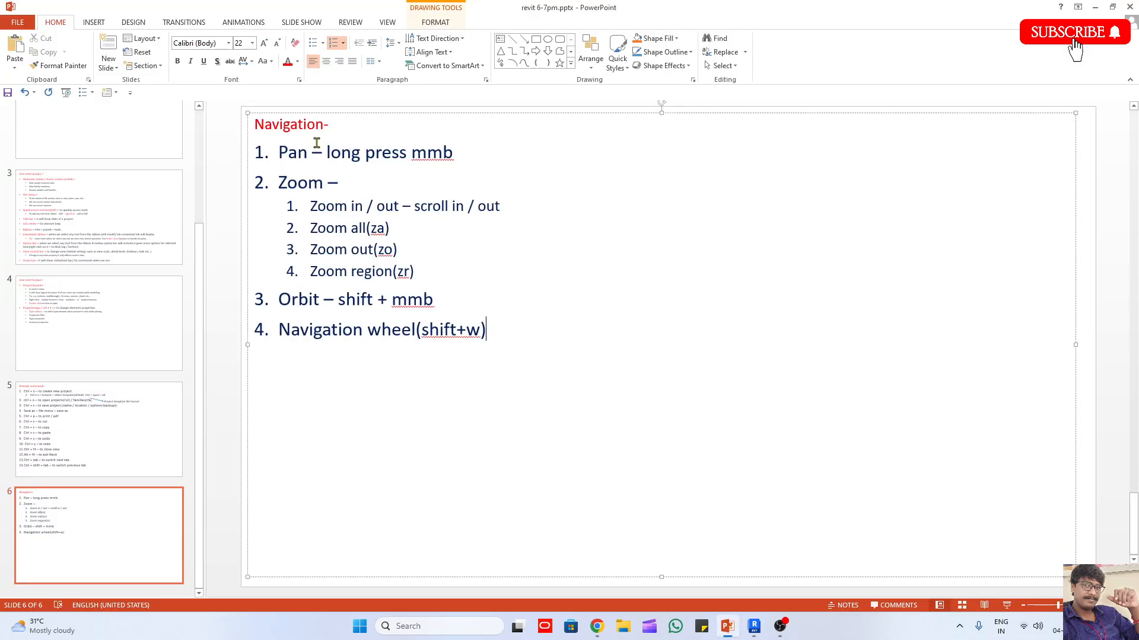
{"action": "left_click", "coordinate": [127, 404]}
{"action": "left_click", "coordinate": [136, 520]}
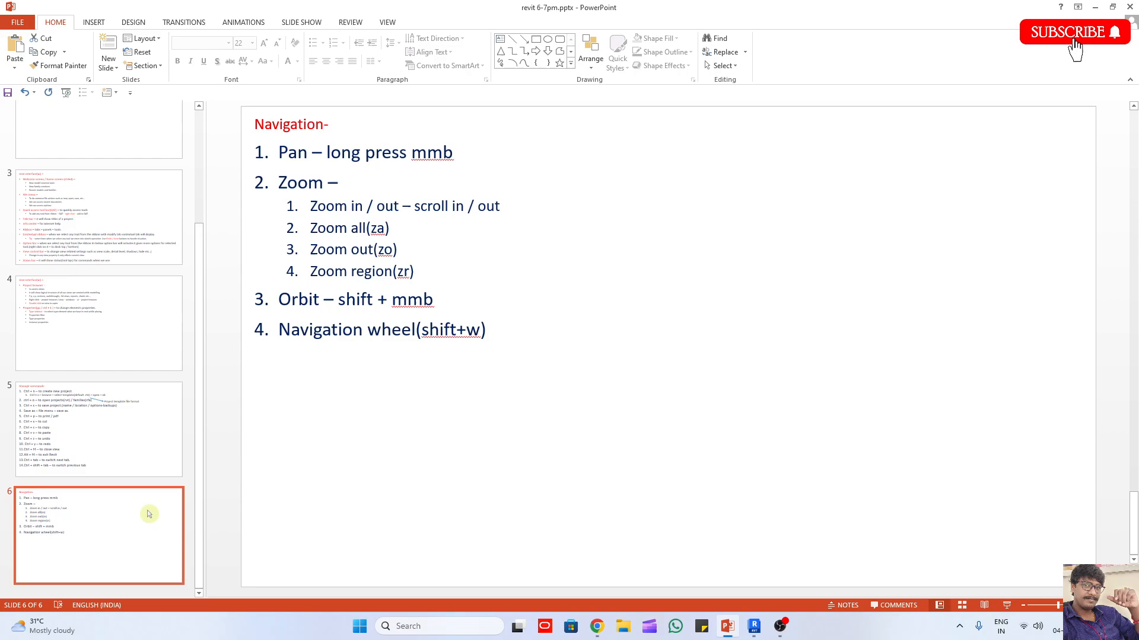
{"action": "left_click", "coordinate": [487, 330]}
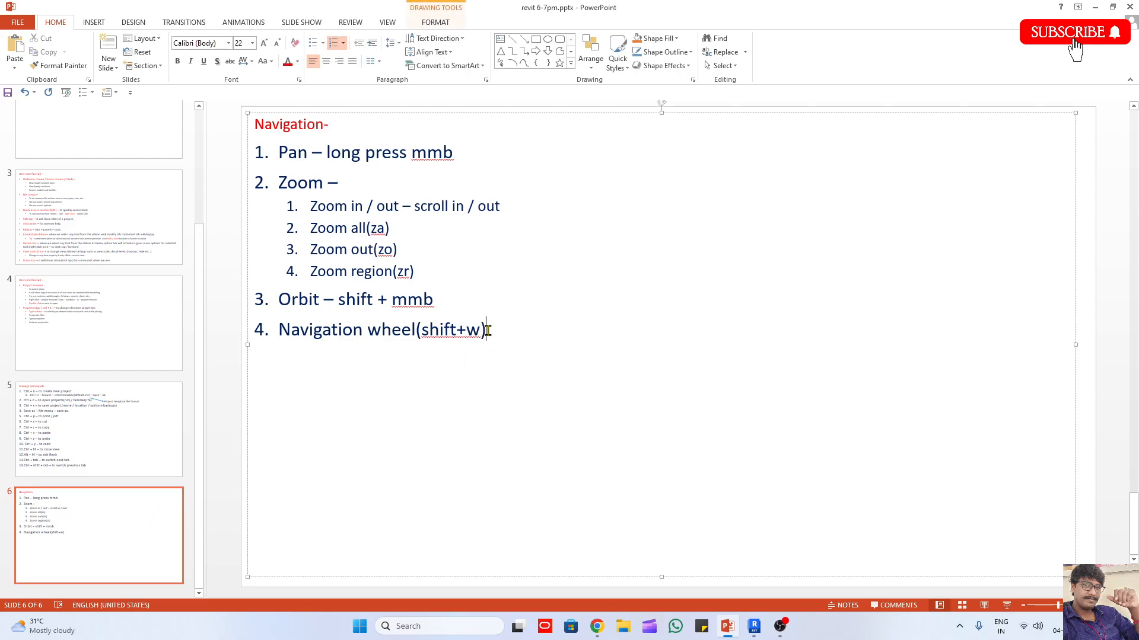
{"action": "key", "text": "Return"}
{"action": "type", "text": "ks"}
{"action": "key", "text": "Return"}
{"action": "type", "text": "vi"}
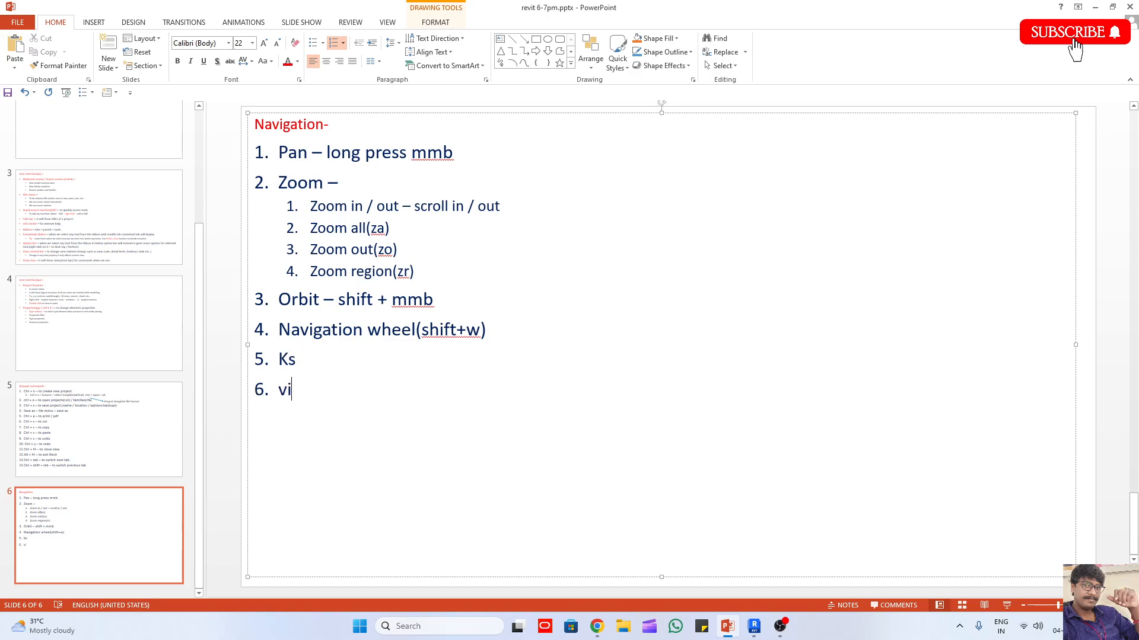
{"action": "type", "text": "ews"}
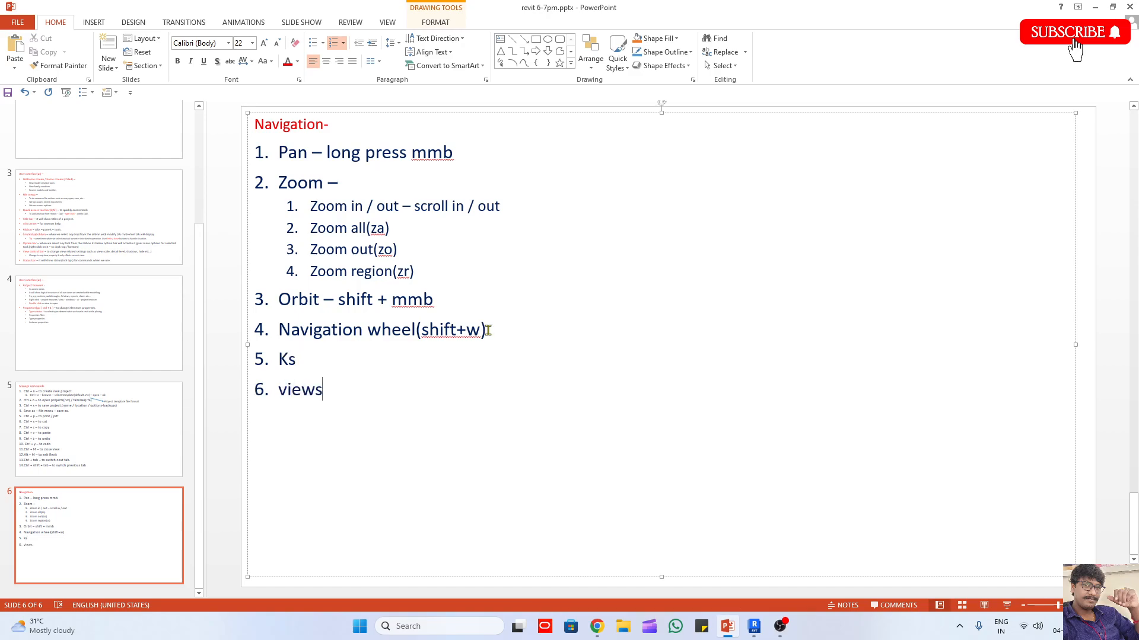